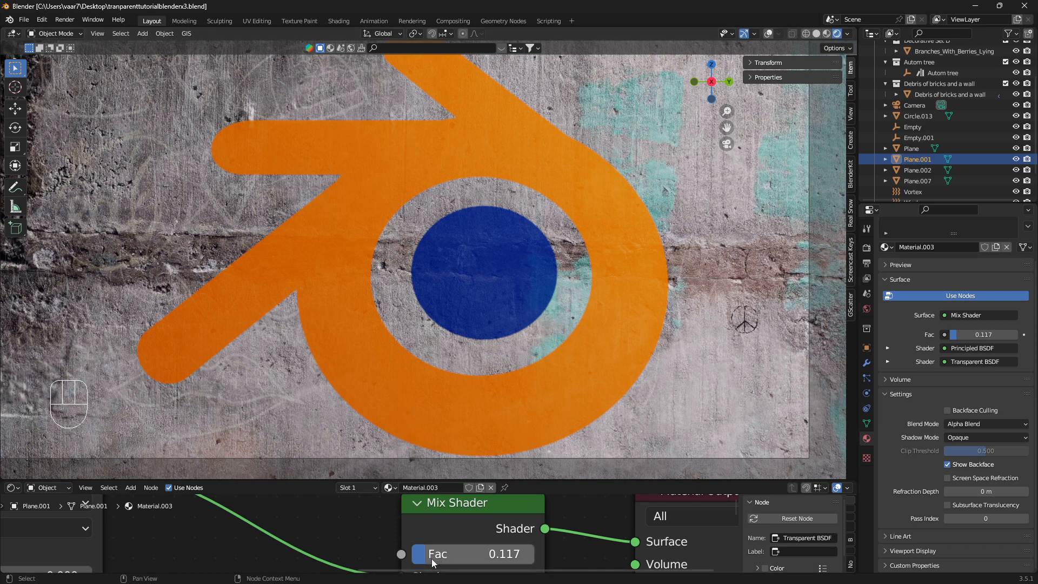
Step: Show the viewport overlays and delete the existing logo plane in front of the wall
left_click_drag(424, 559, 456, 551)
key("ctrl+z")
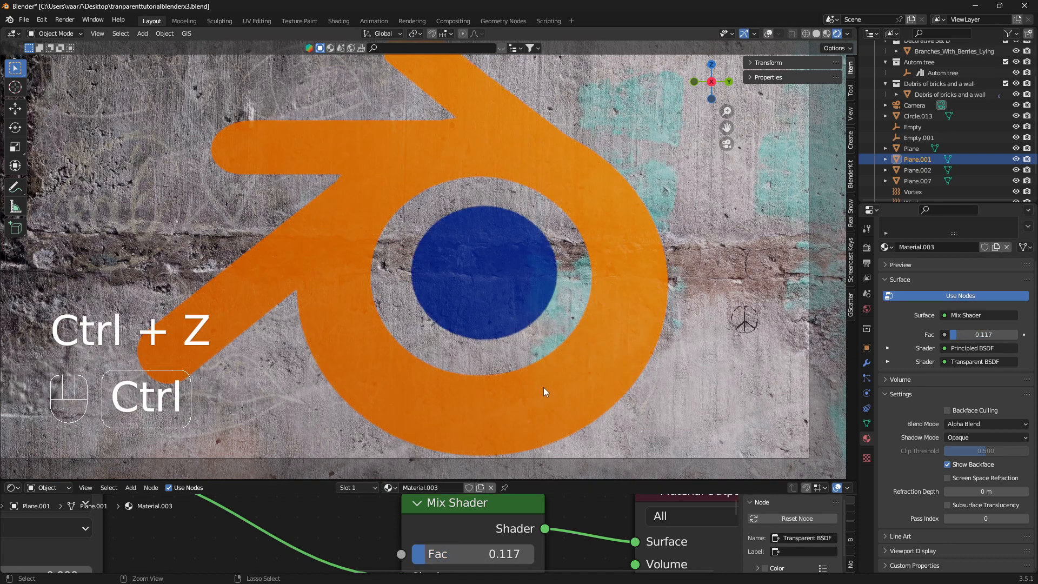
left_click(769, 33)
key("x")
left_click(586, 202)
Step: Add a mesh plane and scale it up to span most of the camera view
key("shift+a")
mouse_move(542, 216)
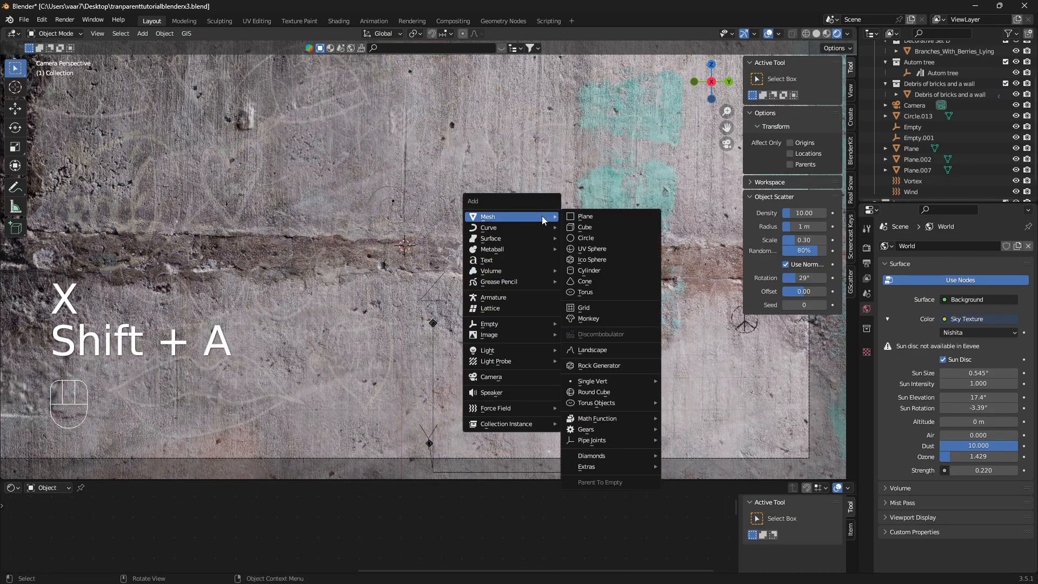
left_click(595, 215)
key("s")
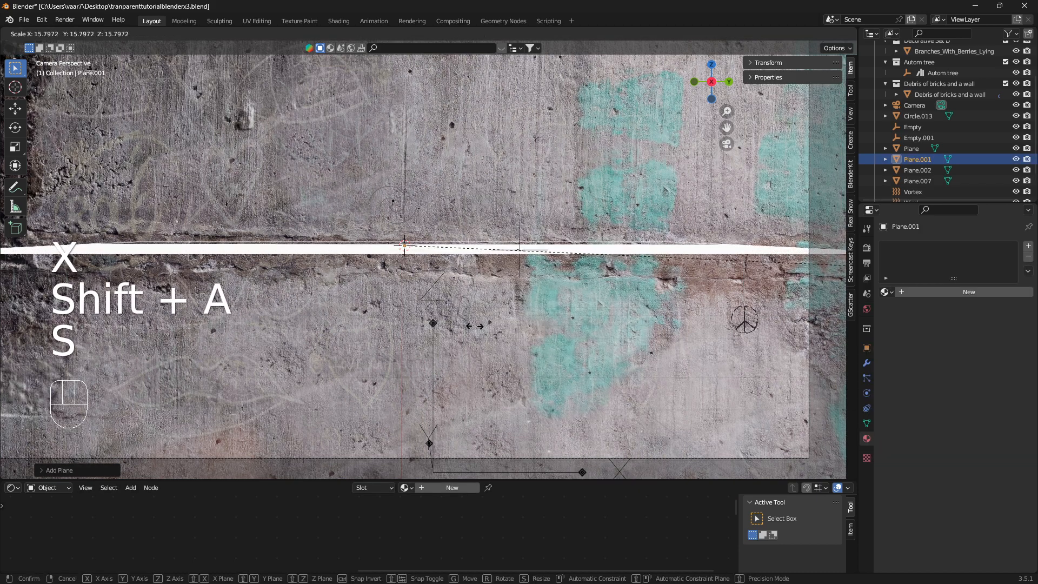
left_click(454, 329)
Step: Rotate the plane 90° about the global Y axis to face the camera and scale it down slightly
key("r")
key("x")
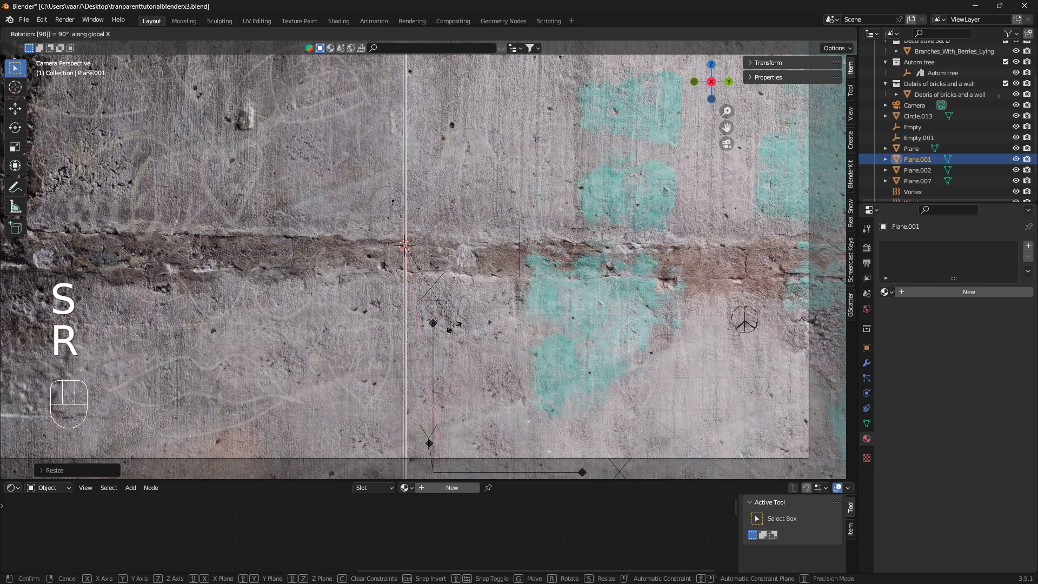
type("ry90")
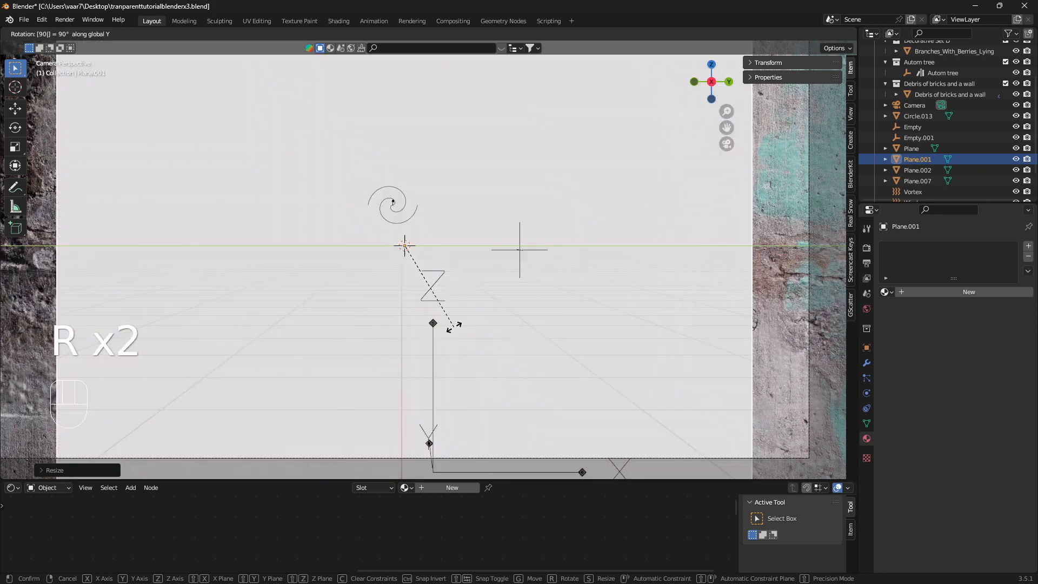
left_click(454, 327)
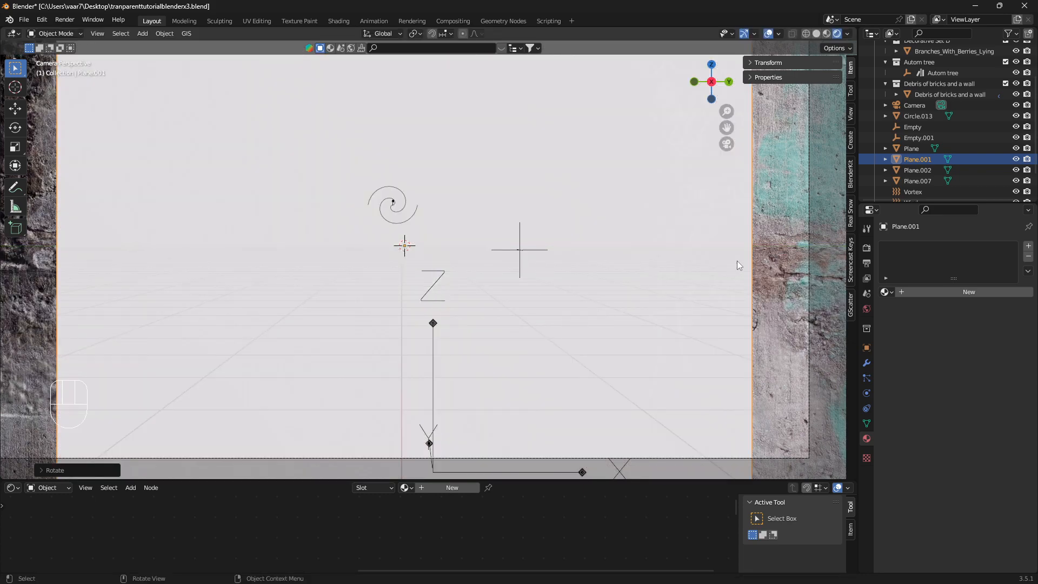
key("s")
left_click(627, 436)
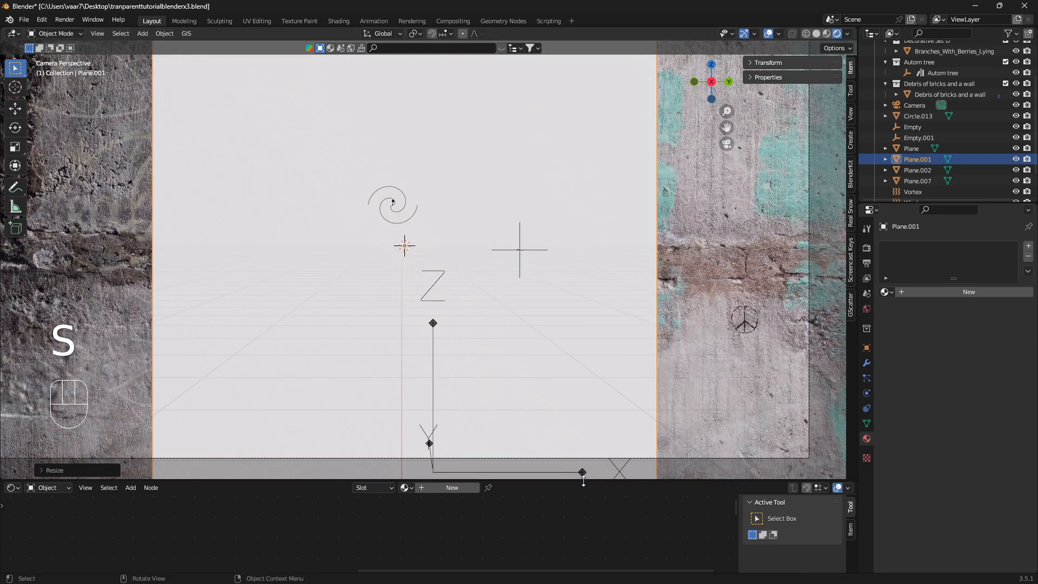
Step: Enlarge the node editor, create a new material for the plane and add an Image Texture node before the Principled BSDF
left_click_drag(588, 480, 591, 359)
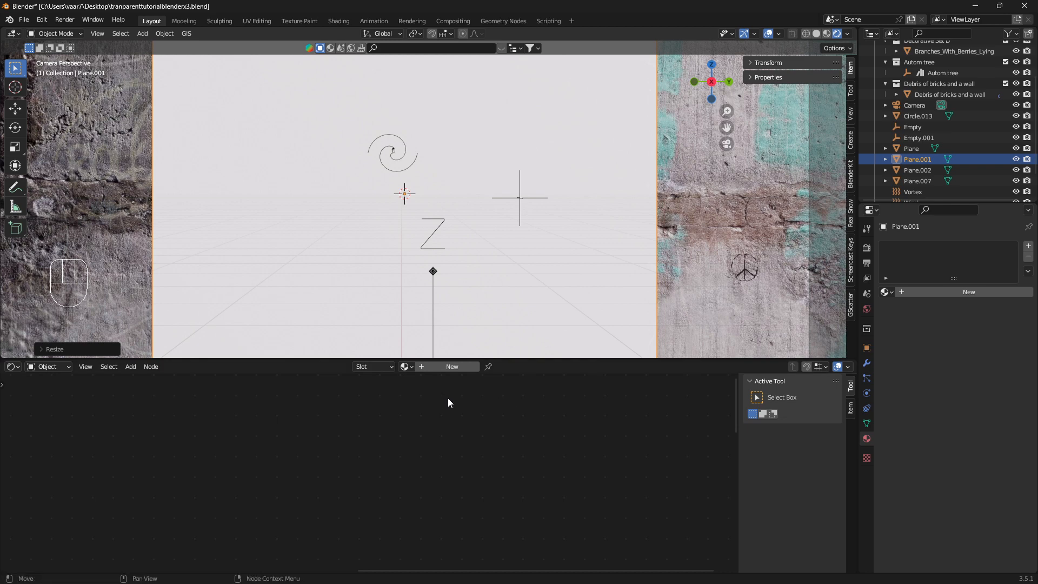
left_click(449, 368)
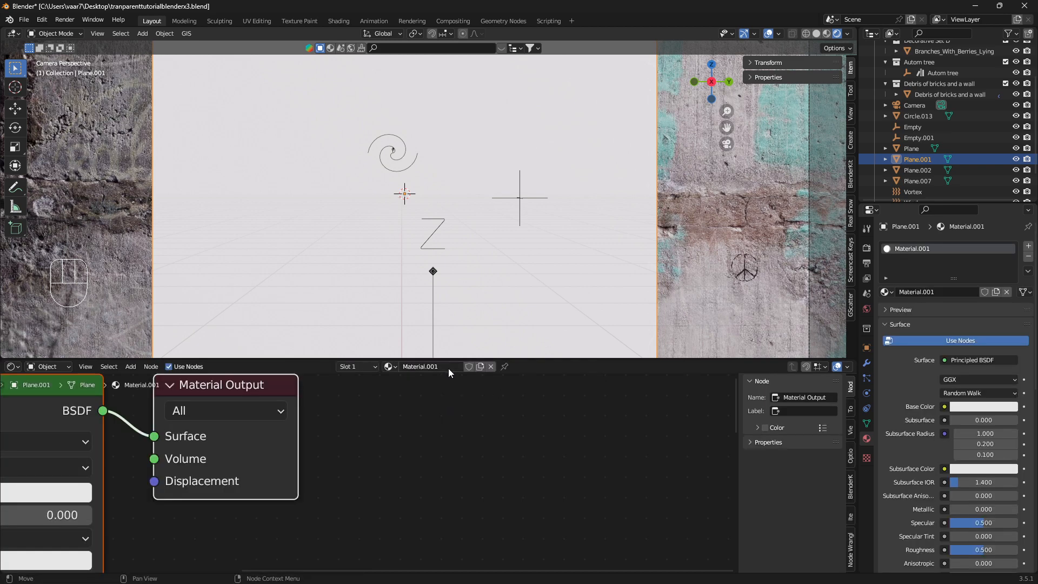
scroll(372, 478, "down", 4)
middle_click_drag(372, 431, 640, 447)
scroll(528, 470, "up", 2)
key("shift+a")
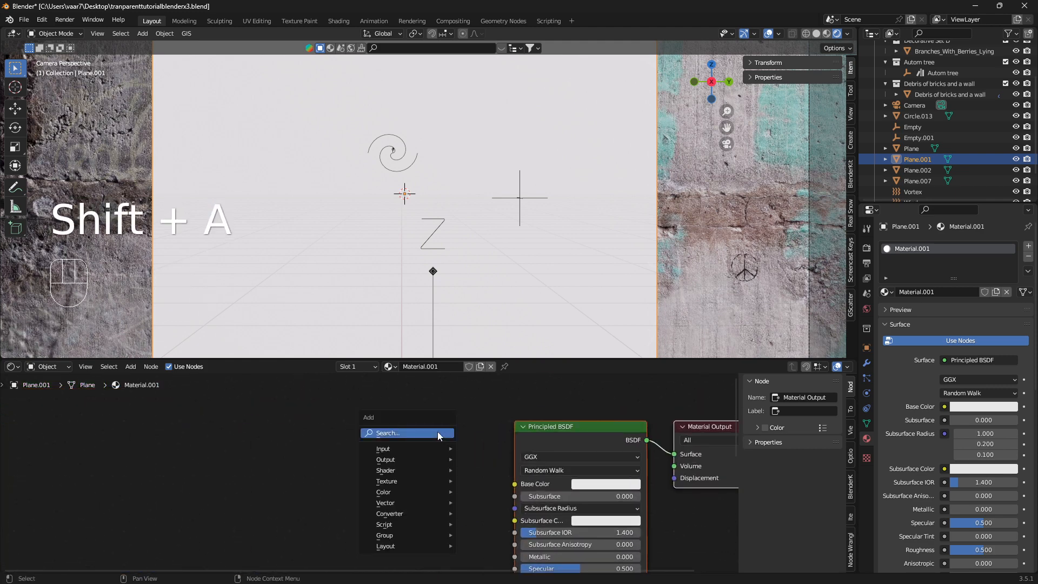
left_click(436, 431)
type("image")
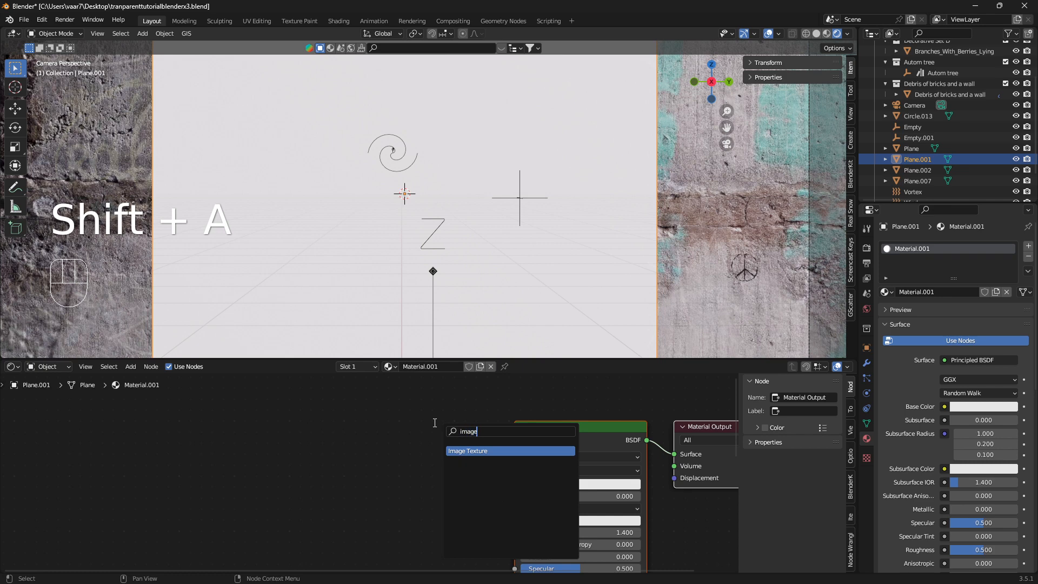
key("Return")
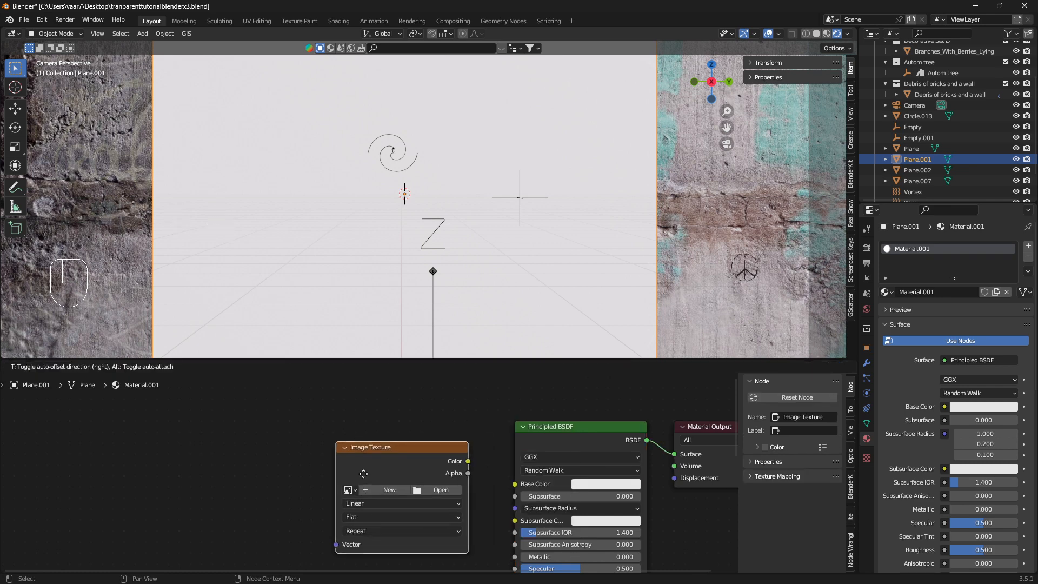
left_click(330, 475)
Step: Load blenderpng.png from the Desktop's blenderpng folder into the Image Texture node
left_click(393, 492)
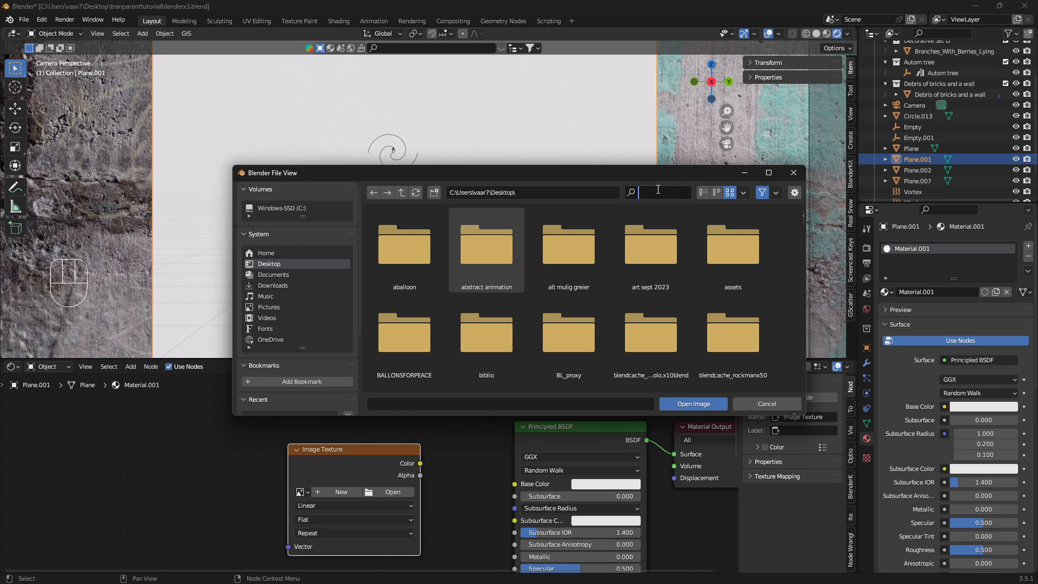
type("ble")
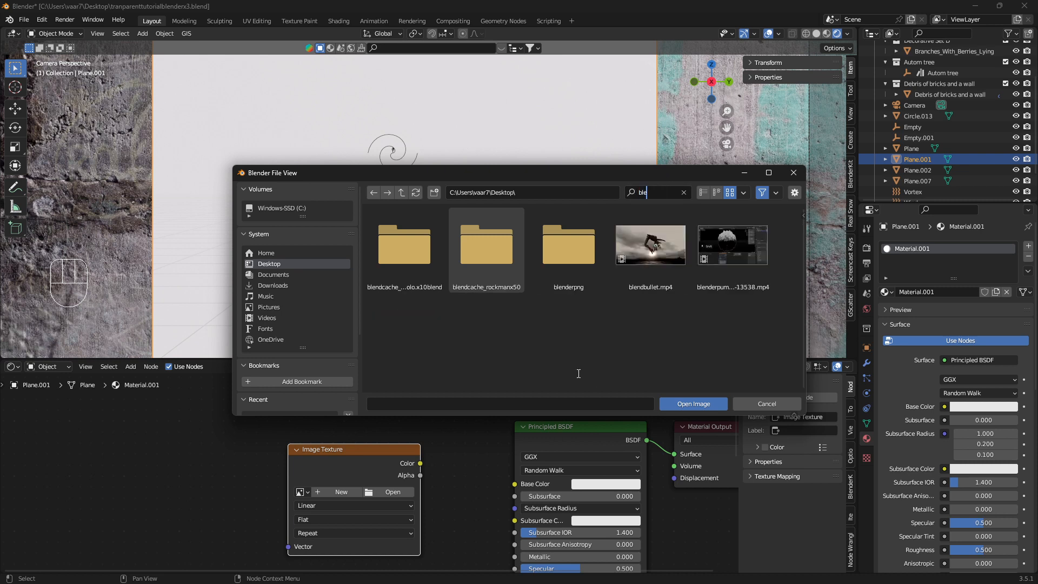
double_click(577, 258)
left_click(432, 257)
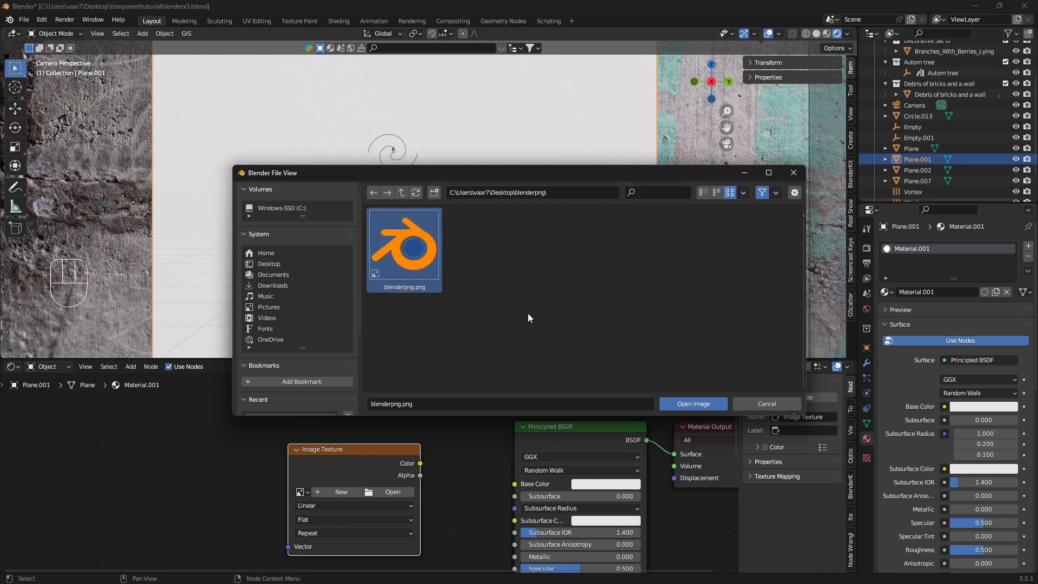
left_click(692, 405)
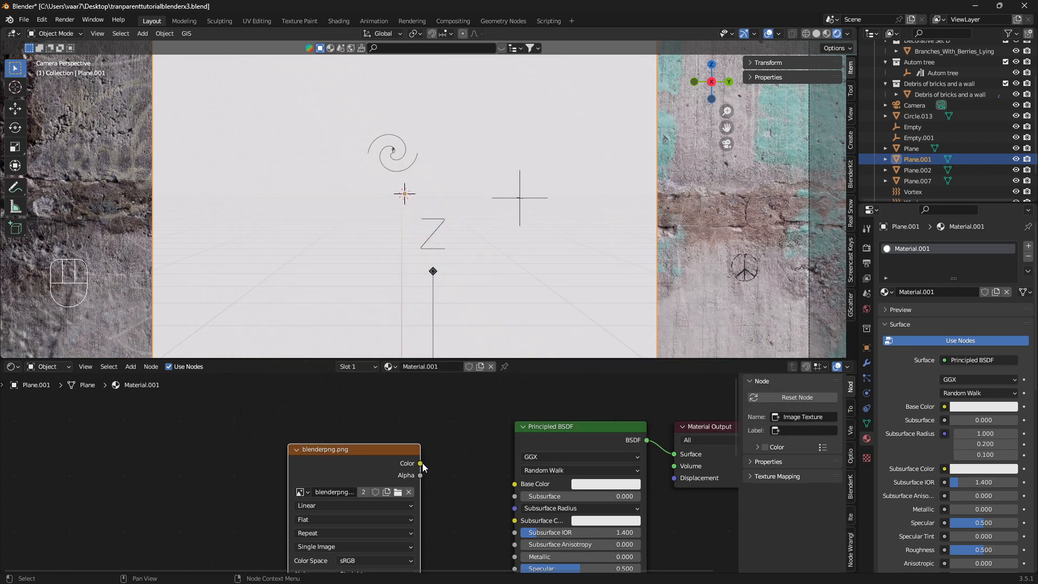
Step: Connect the image texture's Color output to the Base Color of the Principled BSDF
left_click_drag(421, 464, 512, 484)
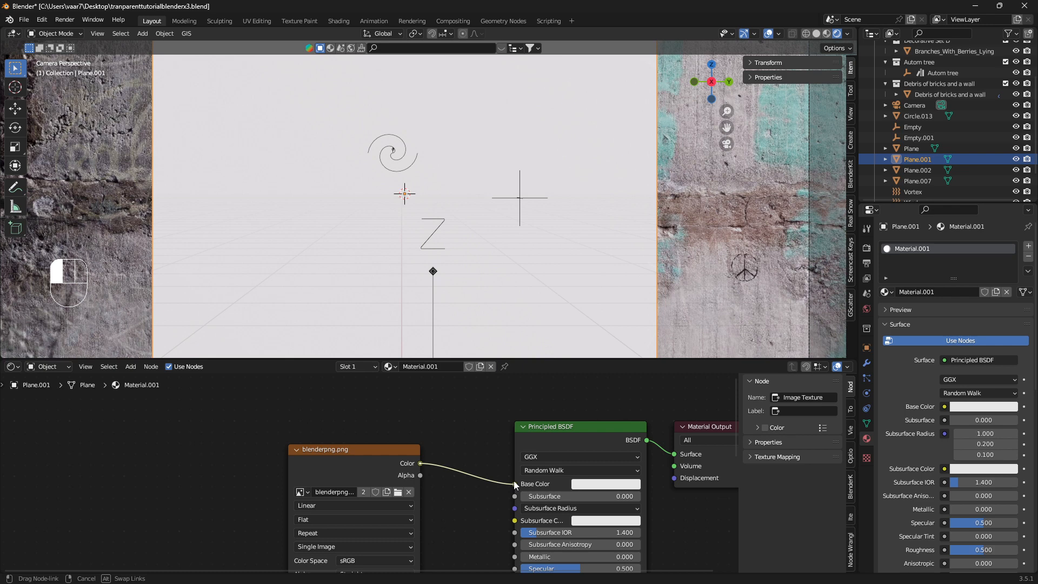
left_click_drag(513, 481, 514, 483)
left_click_drag(346, 450, 343, 472)
Step: Rotate the logo plane 90° about the global X axis
key("r")
key("x")
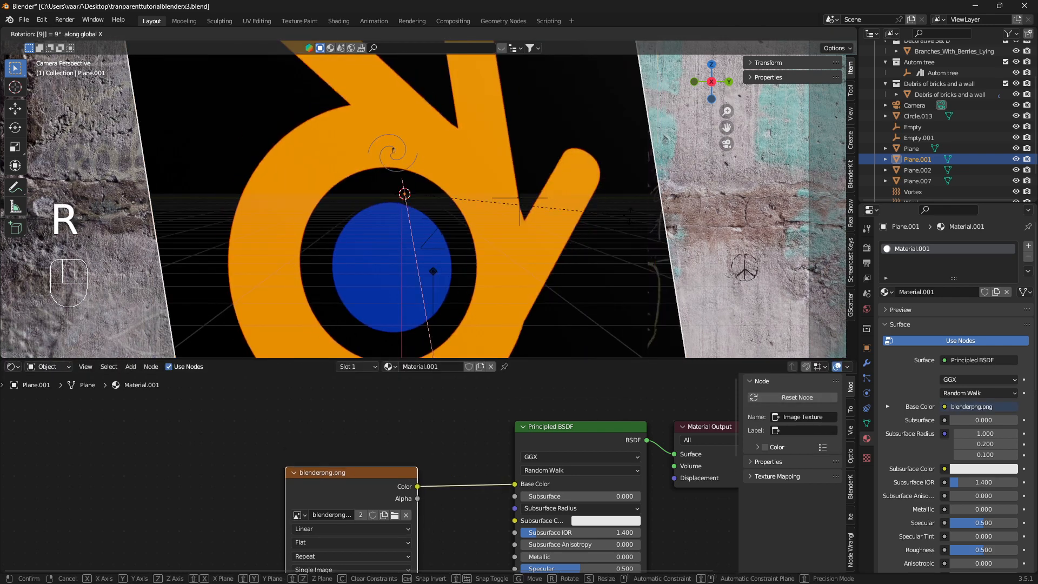
key("9")
key("0")
left_click(630, 216)
Step: Connect the image texture's Alpha output to the Principled BSDF's Alpha input and move the Material Output node further away
scroll(424, 480, "down", 3)
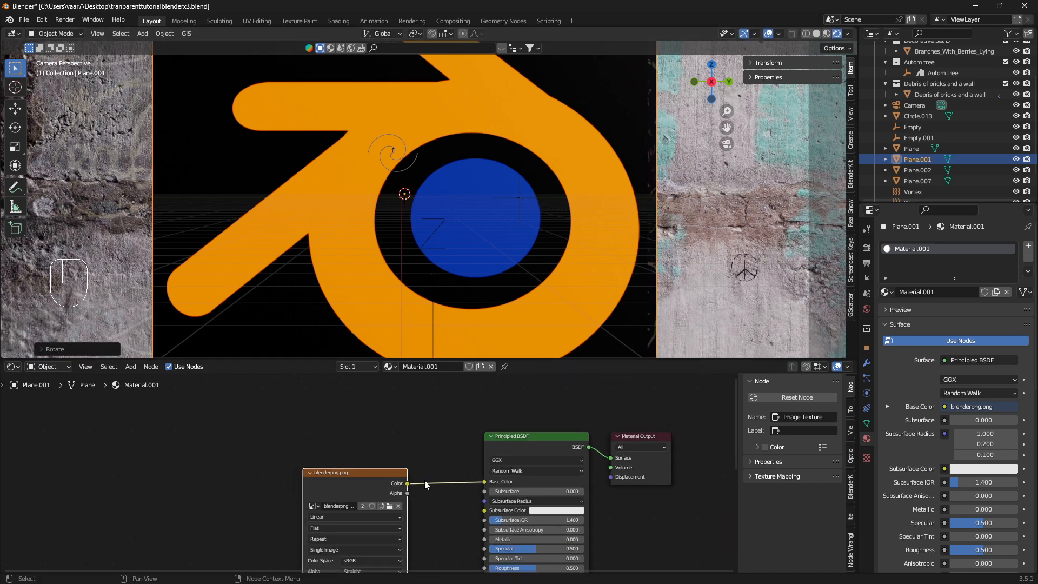
middle_click_drag(424, 480, 432, 450)
left_click_drag(384, 450, 338, 466)
scroll(410, 503, "up", 3)
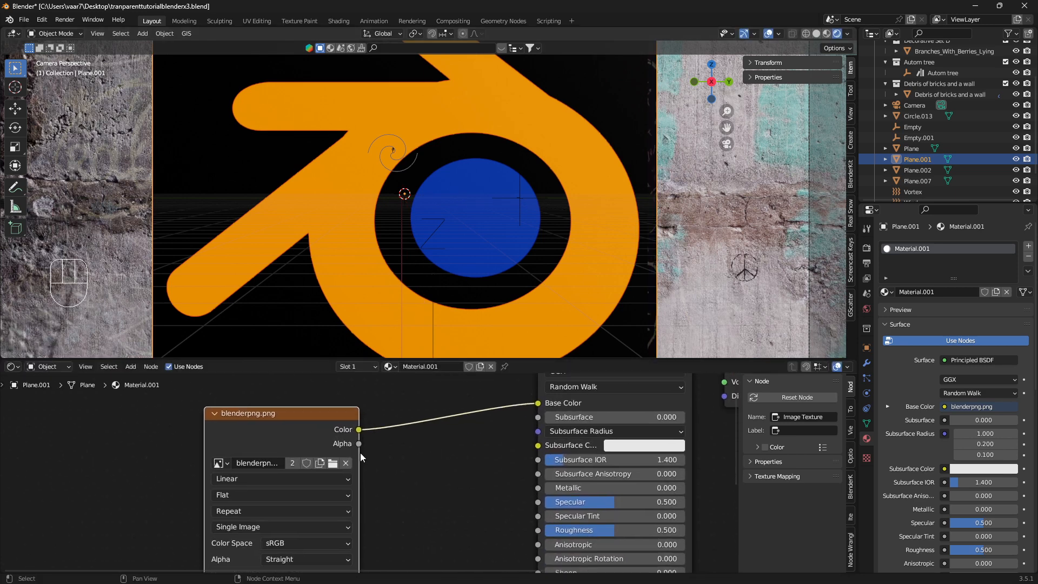
left_click_drag(358, 444, 531, 538)
scroll(490, 441, "down", 4)
middle_click_drag(466, 389, 391, 418)
left_click_drag(589, 410, 624, 422)
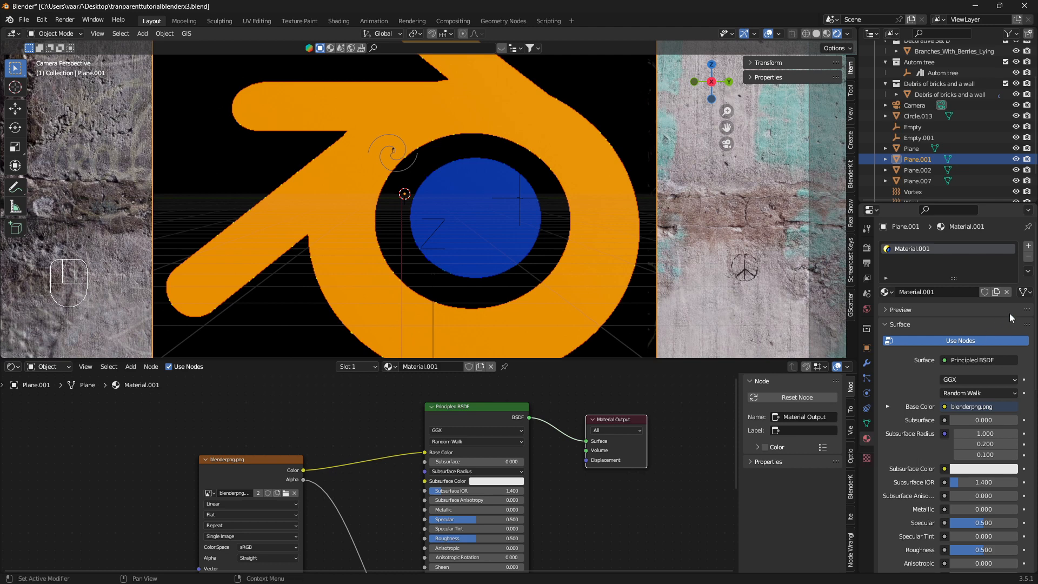
Step: Set the material's blend mode to Alpha Blend
left_click_drag(1036, 298, 1036, 478)
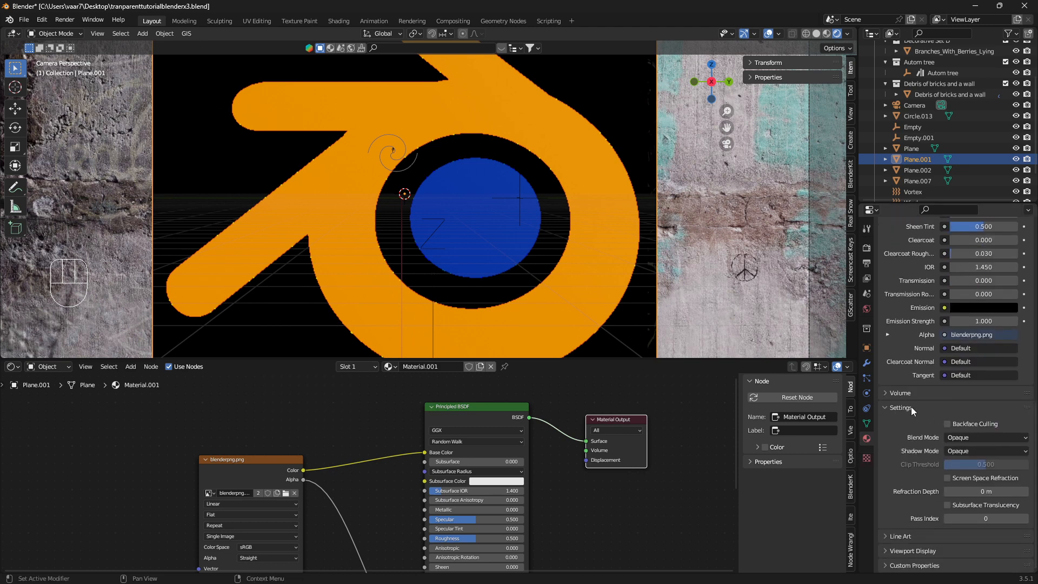
left_click(1004, 437)
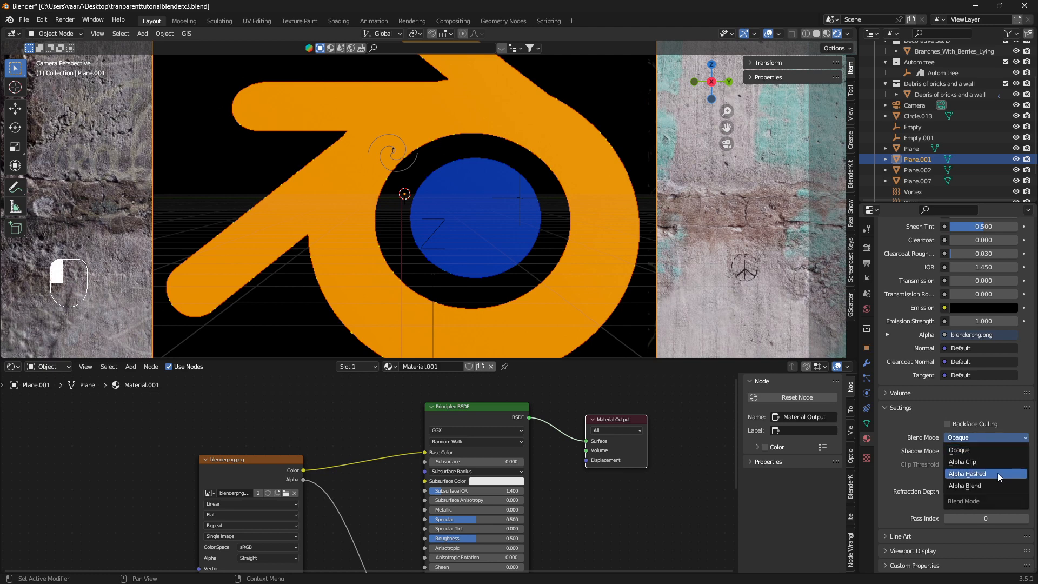
left_click(990, 481)
Step: Switch the material's blend mode between Opaque and Alpha Blend to compare them, ending on Alpha Blend
left_click(1004, 437)
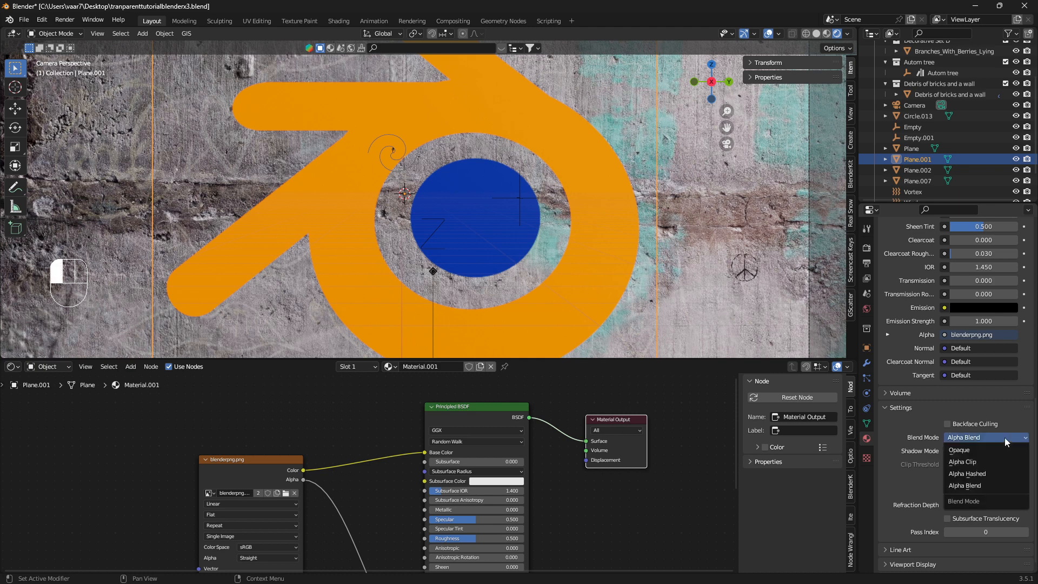
left_click(988, 446)
left_click(1007, 437)
left_click(990, 483)
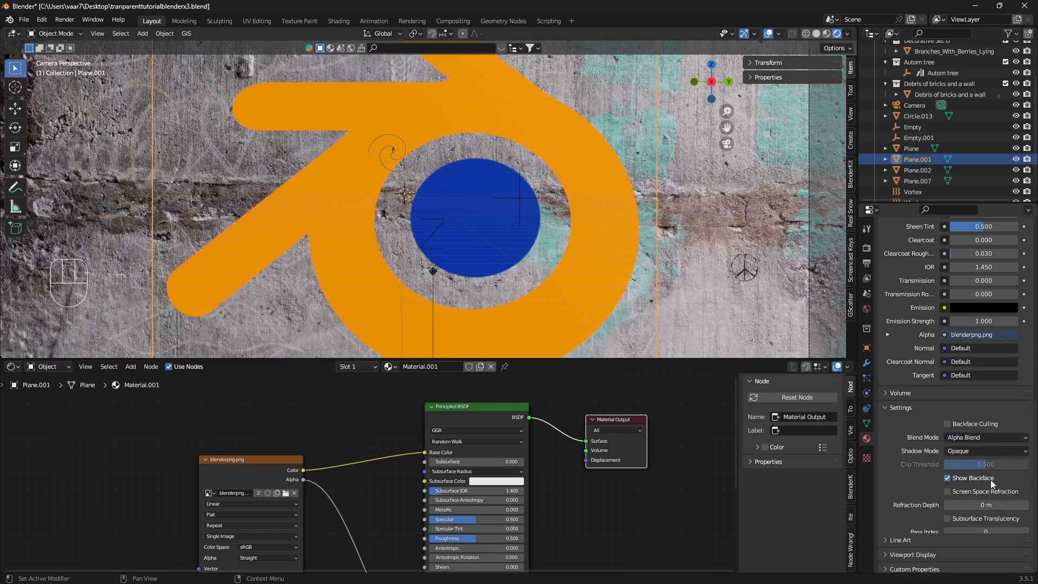
left_click(1006, 436)
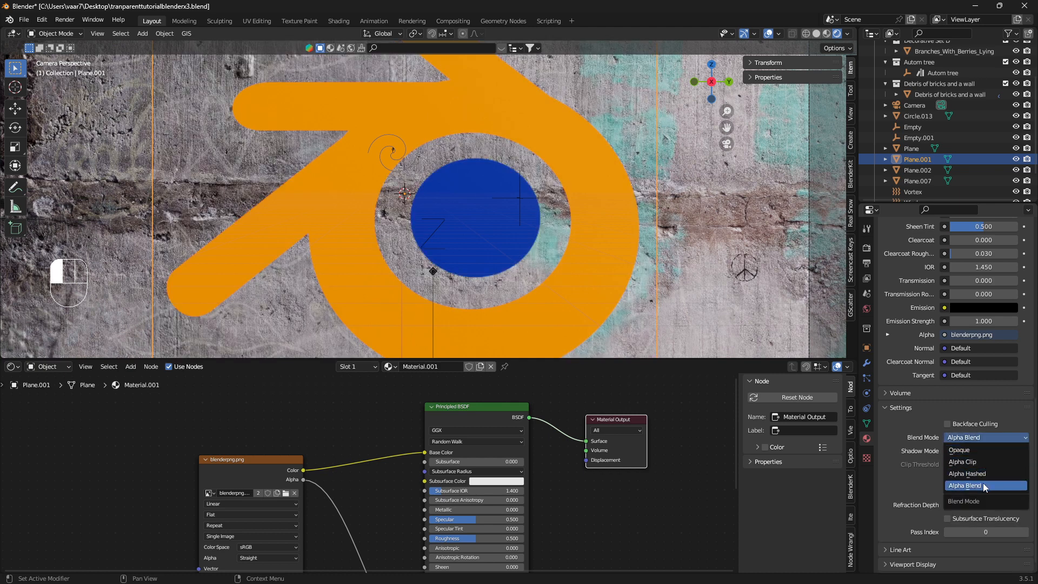
left_click(987, 486)
left_click(1003, 438)
left_click(986, 450)
left_click(998, 438)
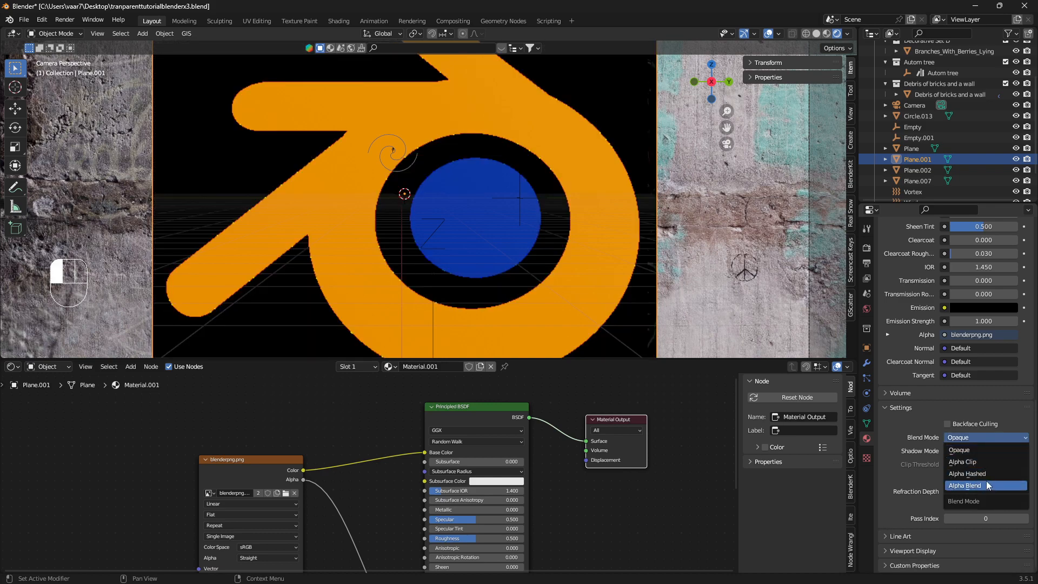
left_click(986, 481)
Step: Resize the node editor slightly and hide the viewport overlays
scroll(566, 225, "down", 1)
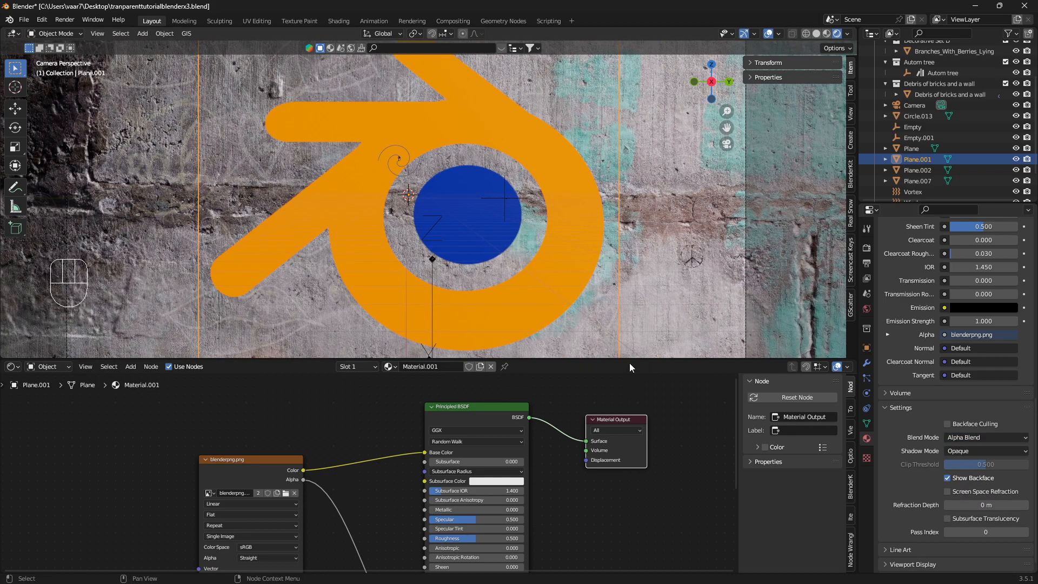
left_click_drag(629, 362, 631, 370)
scroll(491, 422, "down", 1)
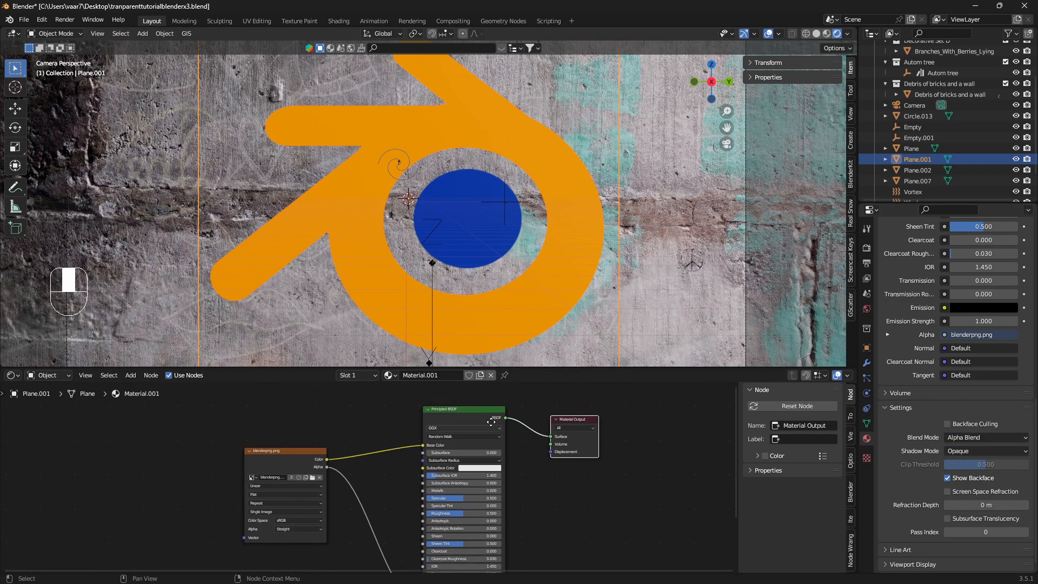
middle_click_drag(490, 421, 480, 423)
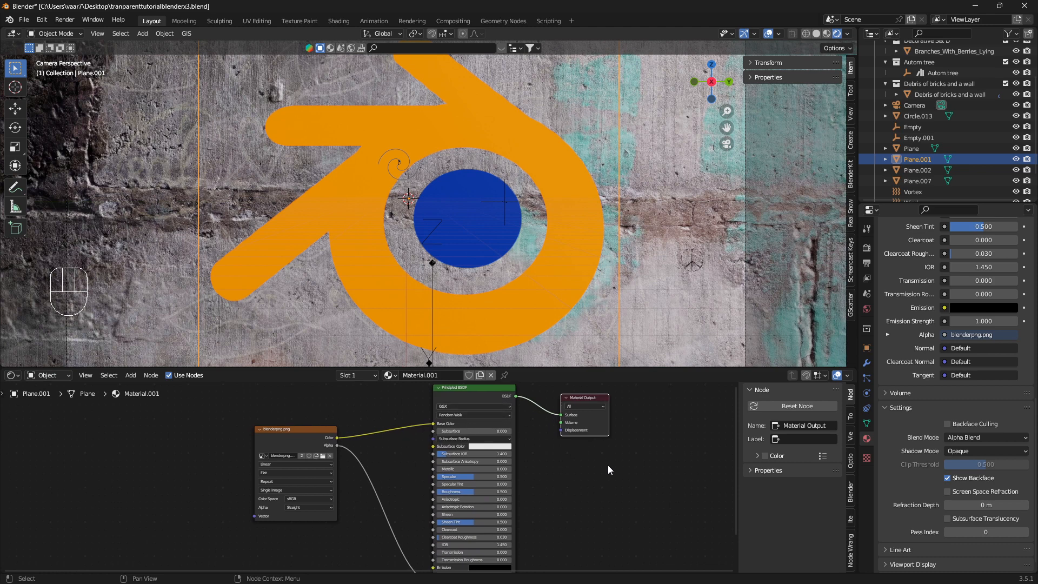
scroll(607, 465, "up", 2)
middle_click_drag(598, 477, 550, 503)
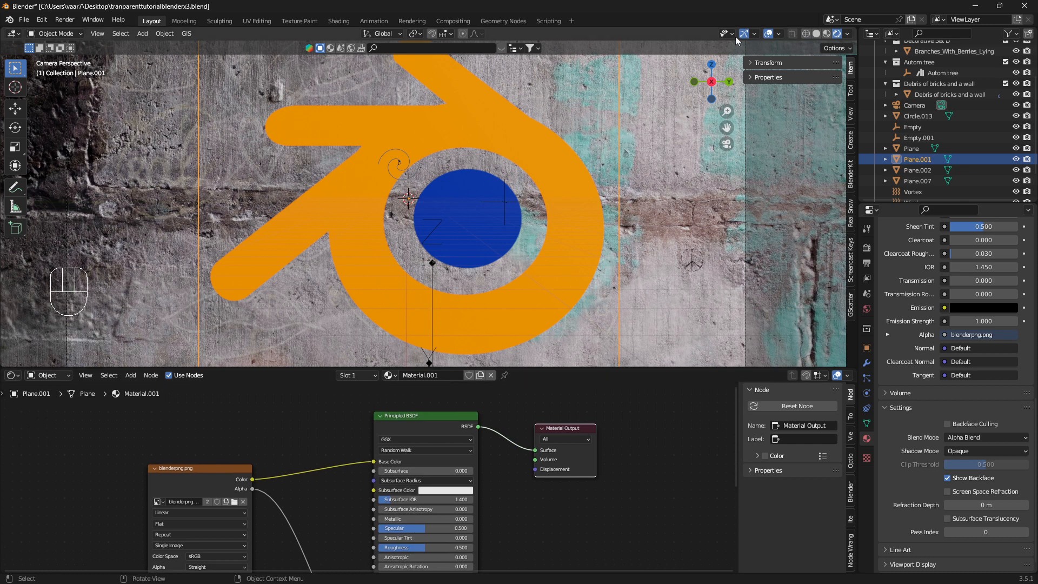
left_click(766, 34)
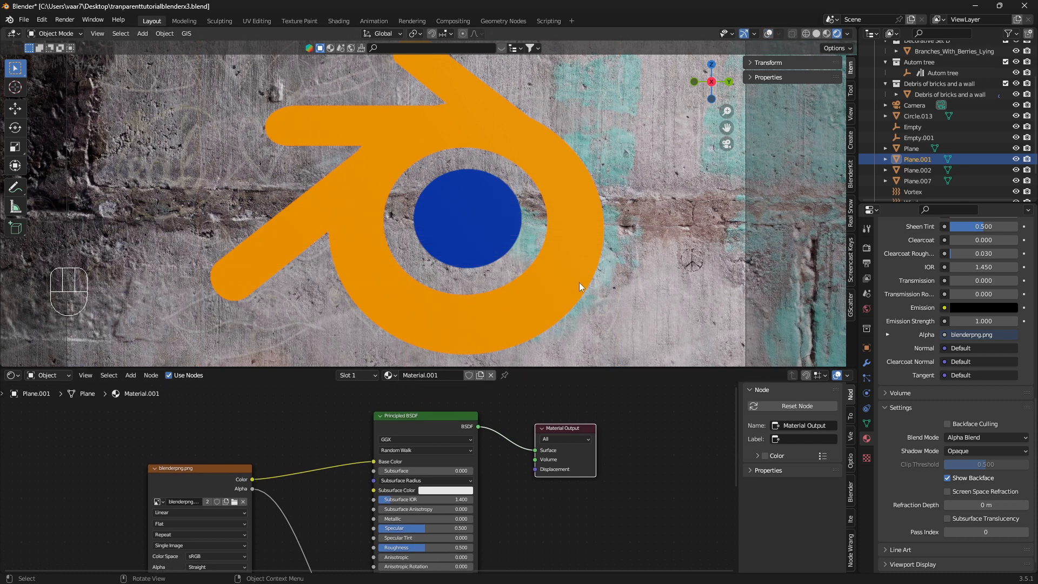
Step: Move the Material Output node further away and insert a Mix Shader node between the Principled BSDF and the Material Output
middle_click_drag(526, 470, 397, 473)
left_click_drag(453, 433, 650, 447)
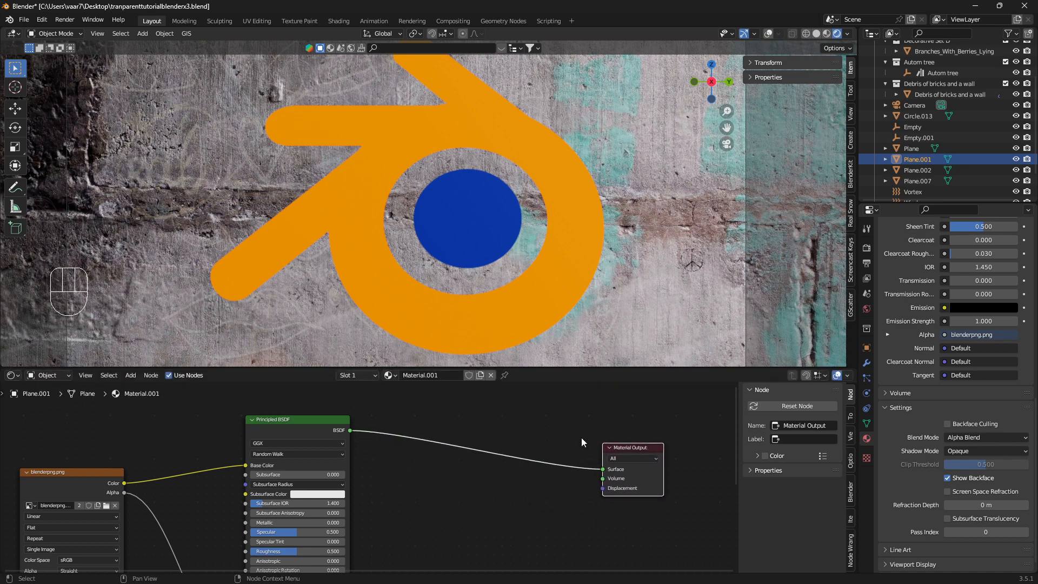
key("shift+a")
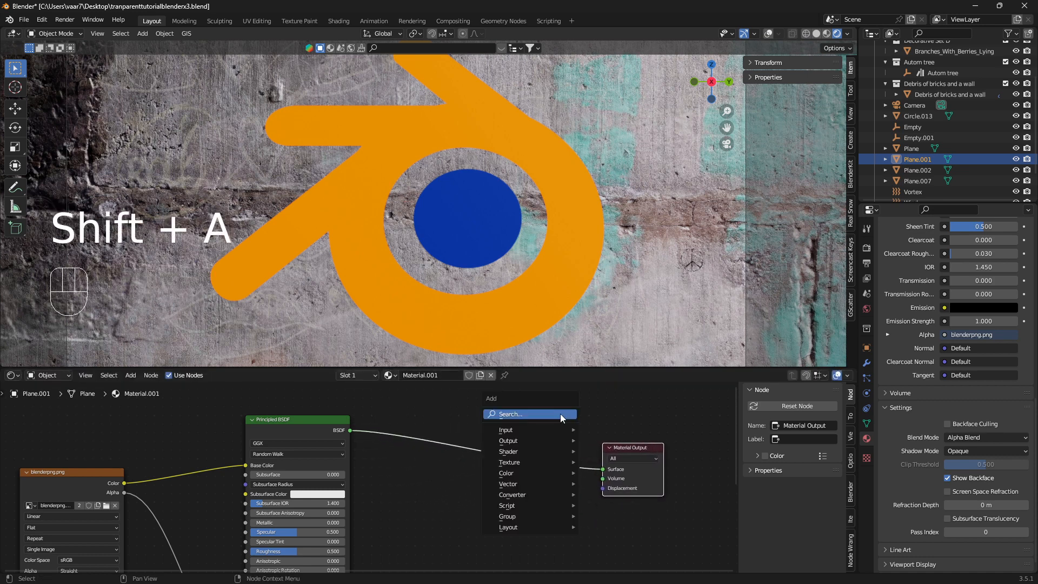
left_click(560, 413)
type("mix")
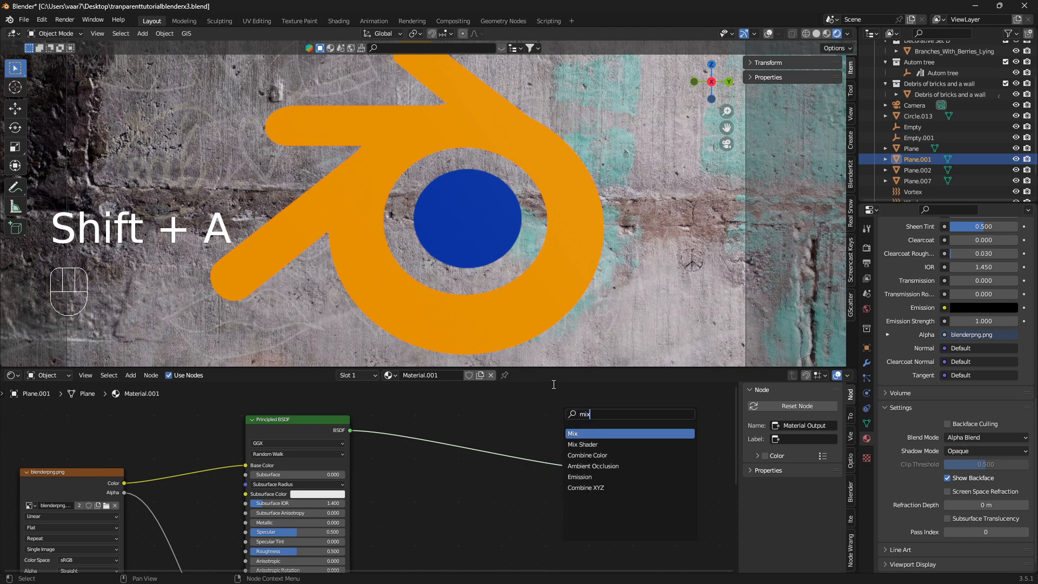
left_click(583, 444)
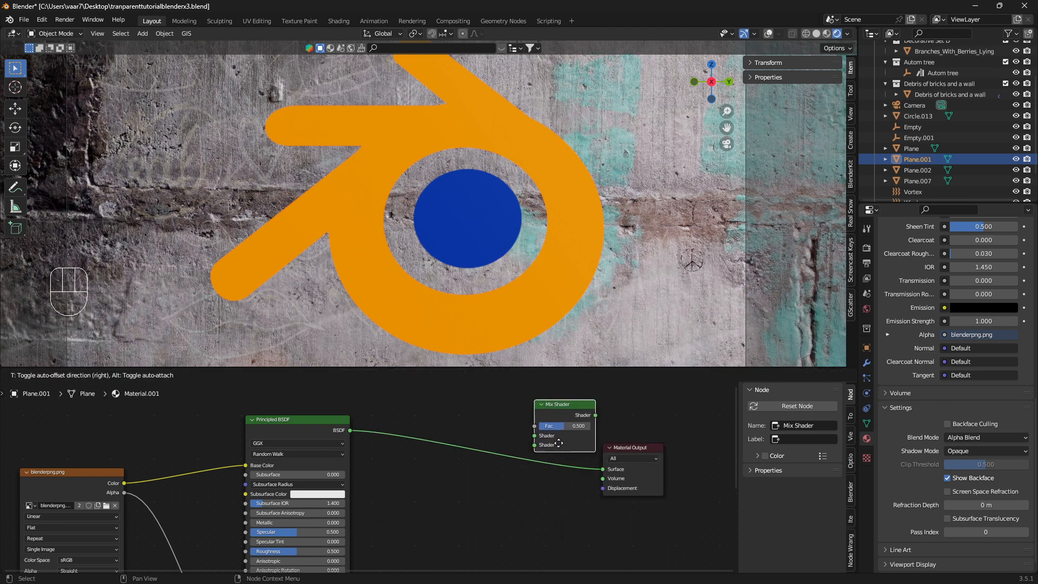
left_click(527, 481)
Step: Add a Transparent BSDF node and connect its BSDF output to the Mix Shader's second Shader input
middle_click_drag(446, 523, 493, 490)
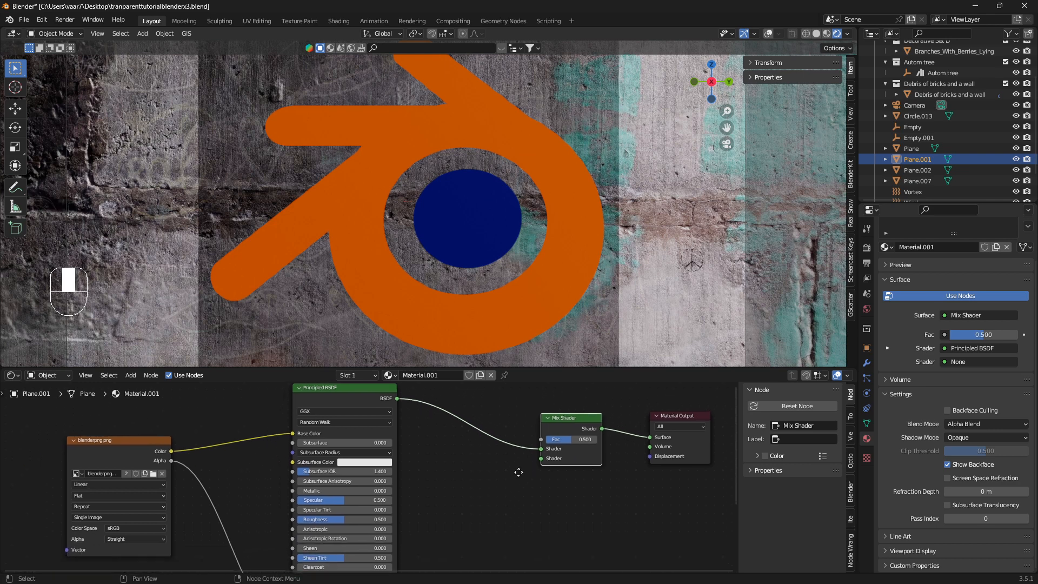
key("shift+a")
left_click(503, 458)
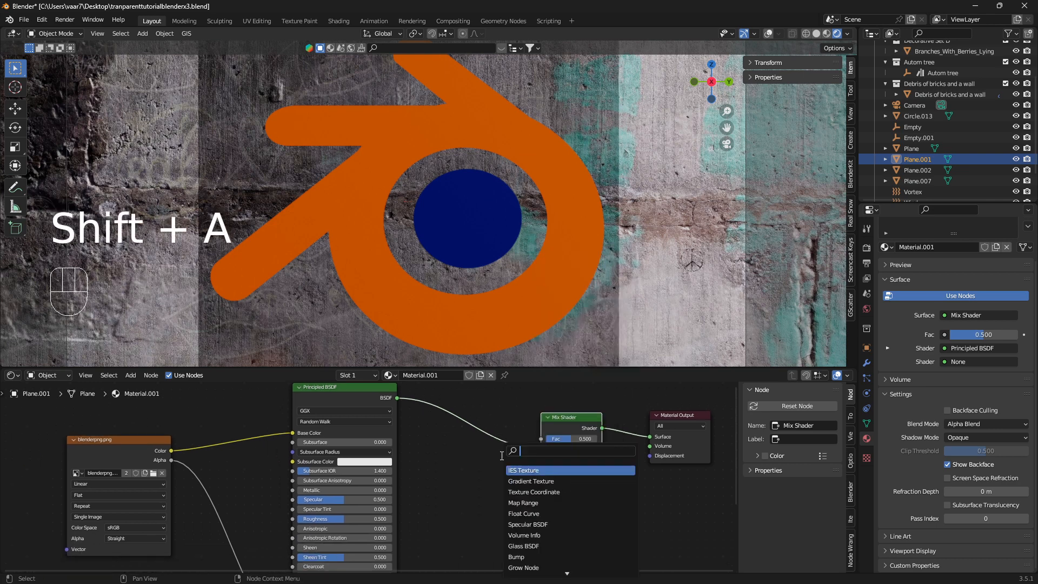
type("trans")
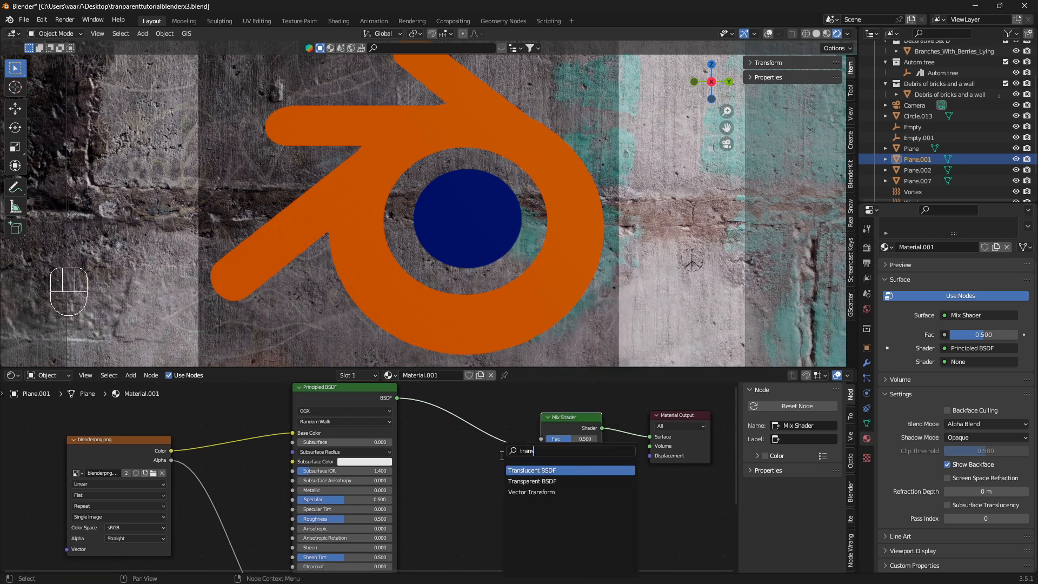
left_click(524, 481)
left_click(463, 508)
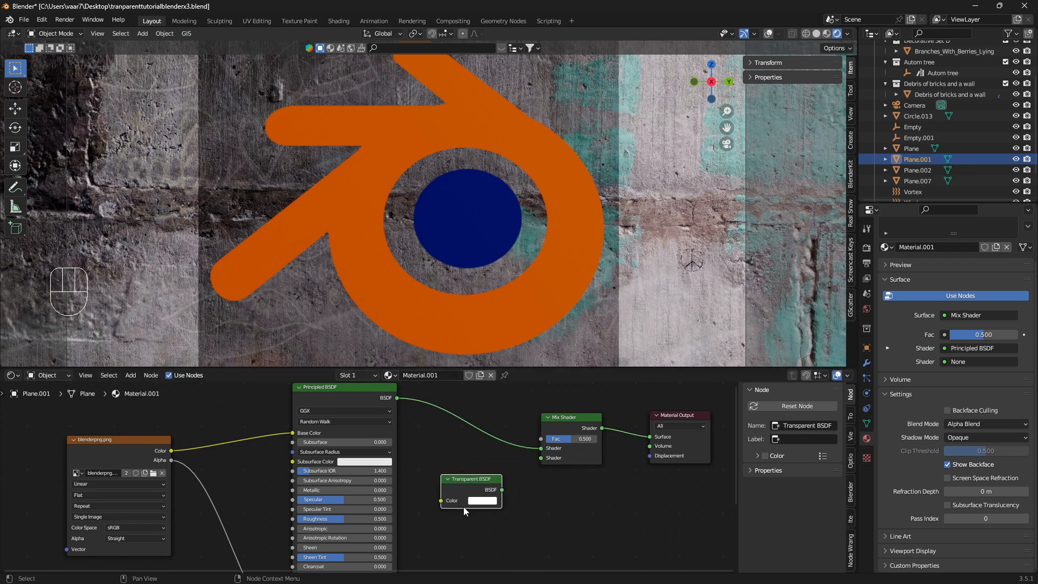
left_click_drag(502, 491, 509, 484)
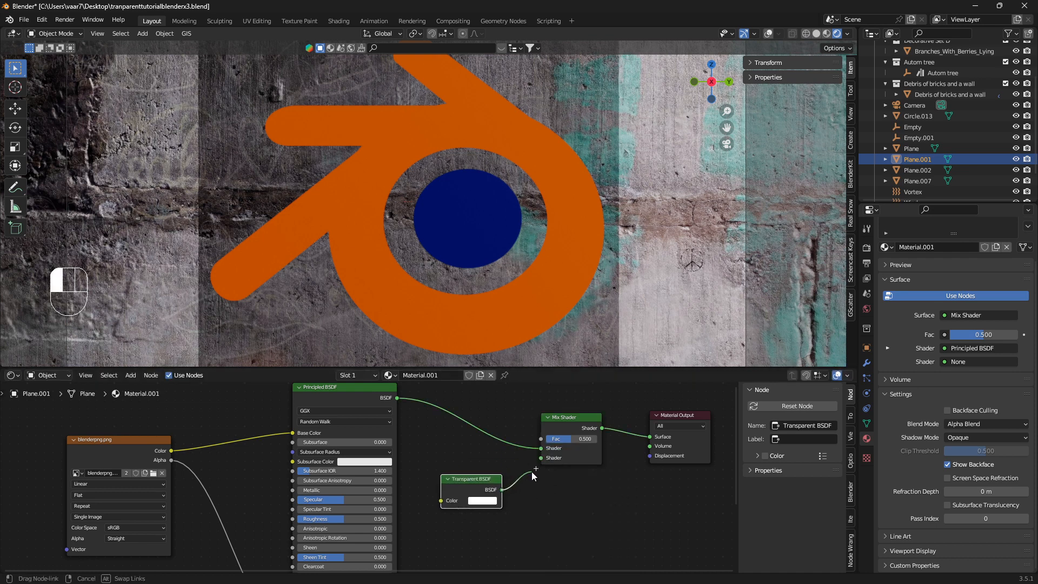
left_click_drag(540, 459, 523, 443)
Step: Undo the last change and set the Mix Shader's Fac to 0.142
scroll(605, 469, "up", 2)
key("ctrl+z")
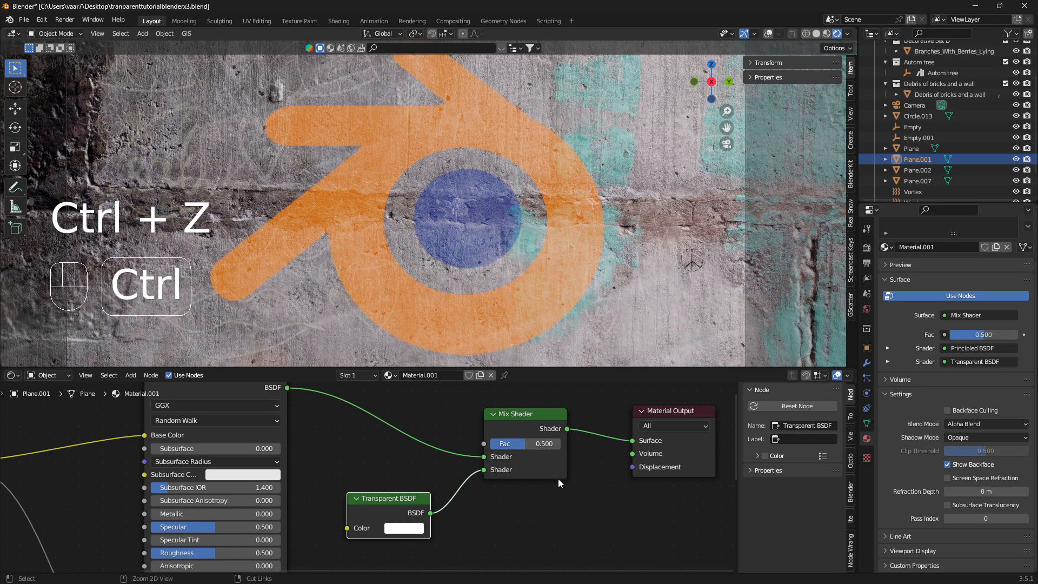
scroll(495, 449, "down", 2)
left_click_drag(486, 450, 468, 450)
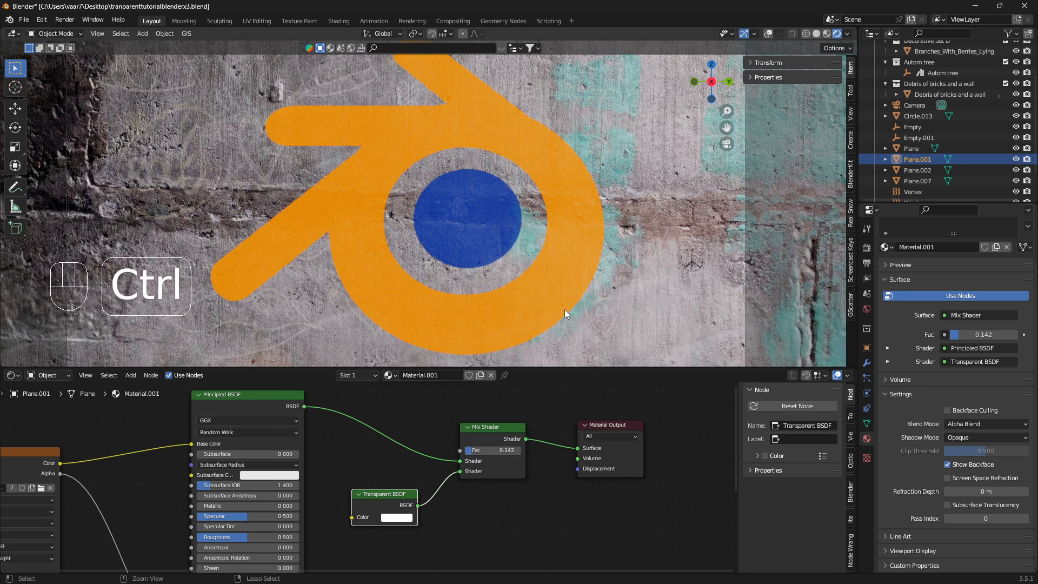
Step: Examine the logo up close, compare it with the original blenderpng.png in the image viewer, and return to Blender
middle_click_drag(564, 309, 579, 242, "ctrl")
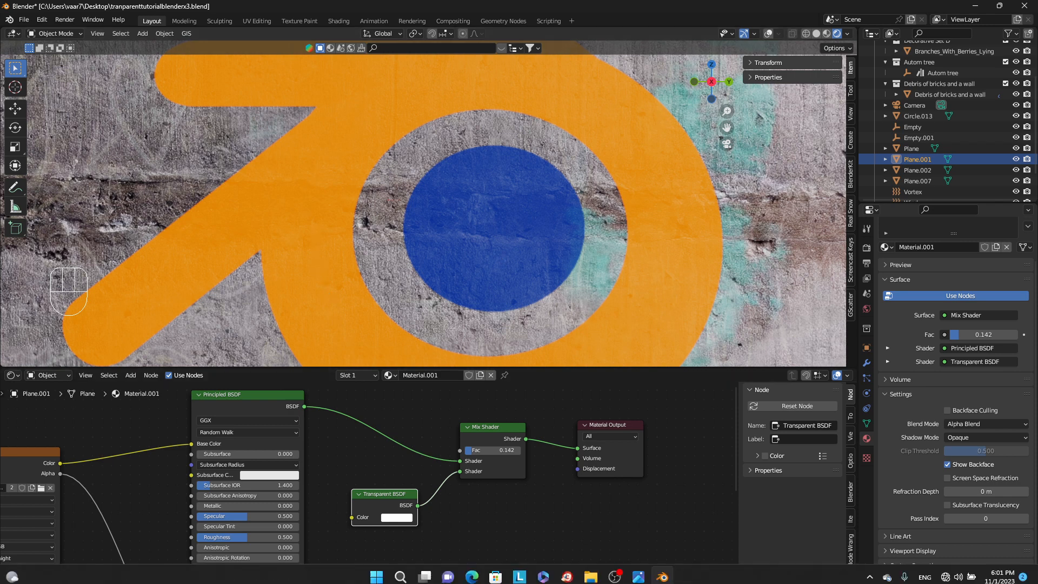
mouse_move(638, 571)
left_click(643, 537)
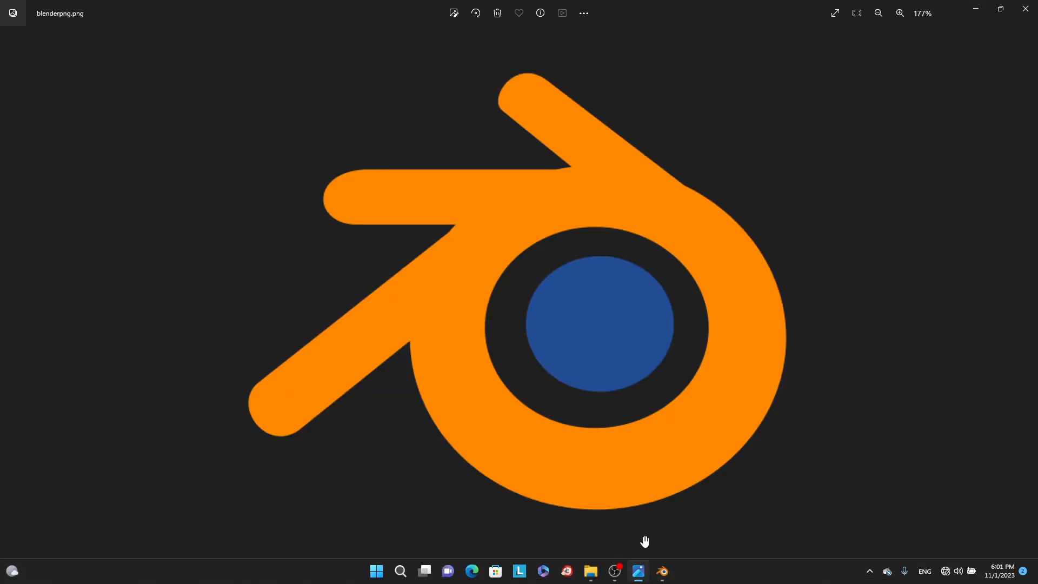
scroll(698, 454, "up", 3)
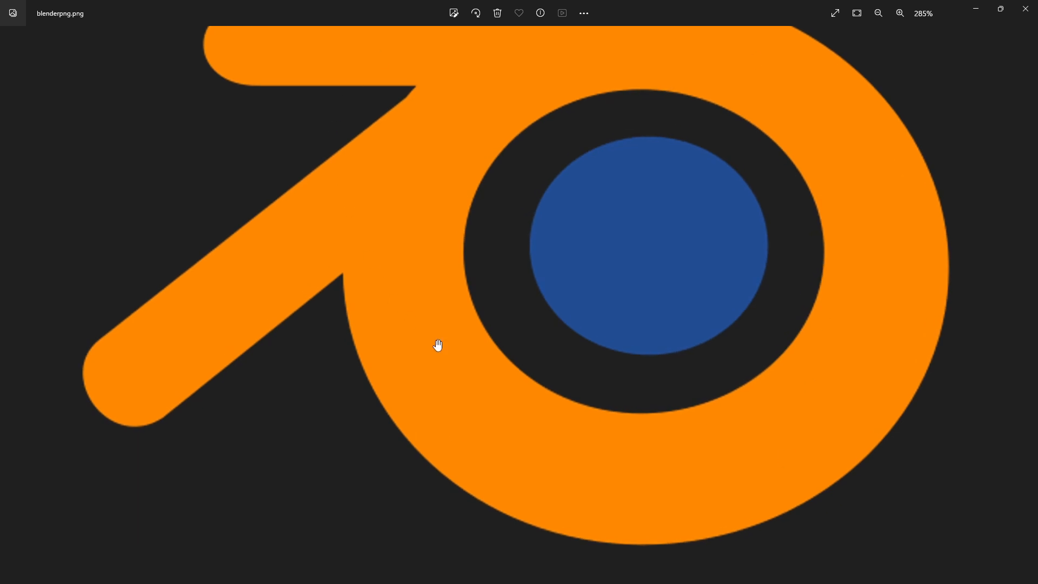
scroll(639, 378, "down", 2)
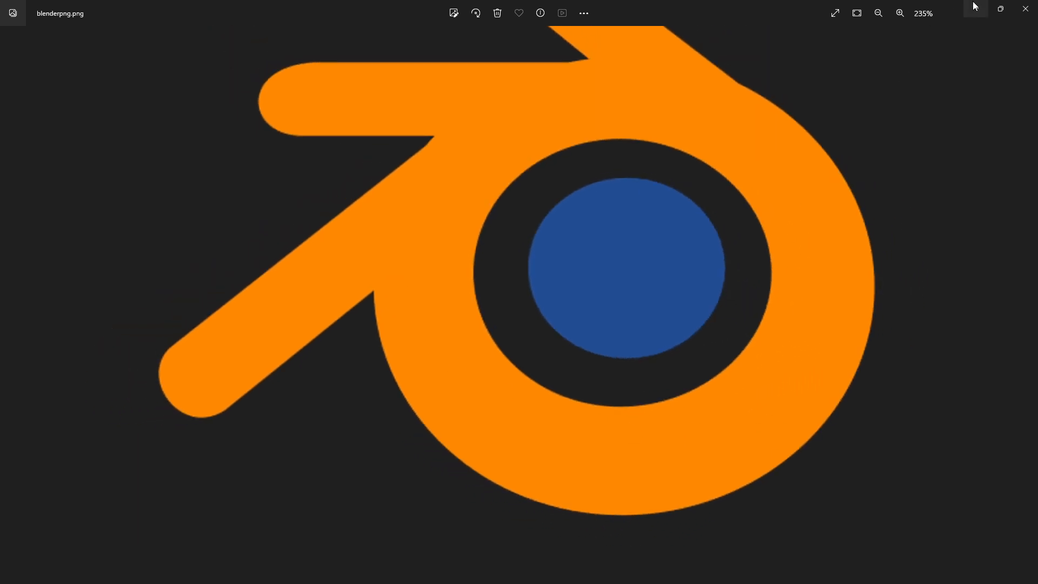
left_click(973, 5)
Step: Shrink the node editor to enlarge the 3D viewport and set the Principled BSDF's Roughness to 1.000
left_click_drag(637, 368, 617, 422)
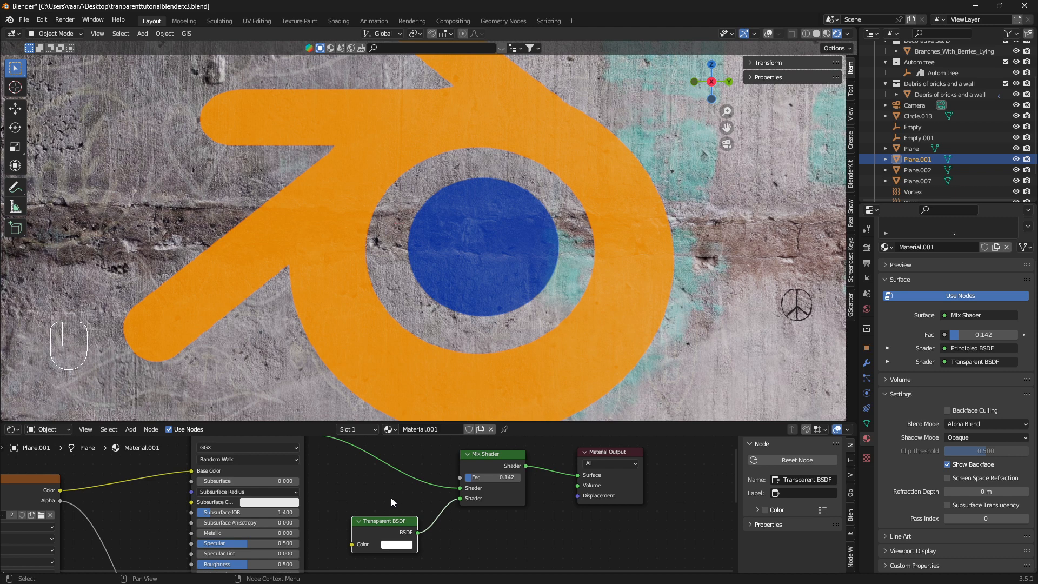
middle_click_drag(325, 506, 480, 511)
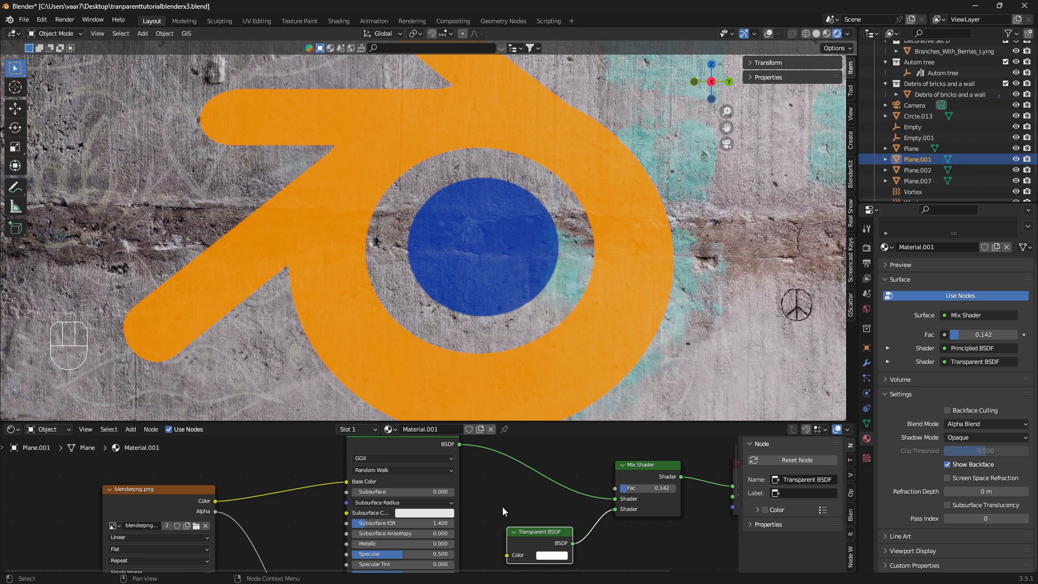
scroll(502, 507, "up", 1)
mouse_move(500, 497)
middle_mouse_down()
mouse_move(492, 540)
mouse_move(491, 495)
middle_mouse_up()
scroll(500, 515, "up", 3)
middle_click_drag(482, 505, 494, 563)
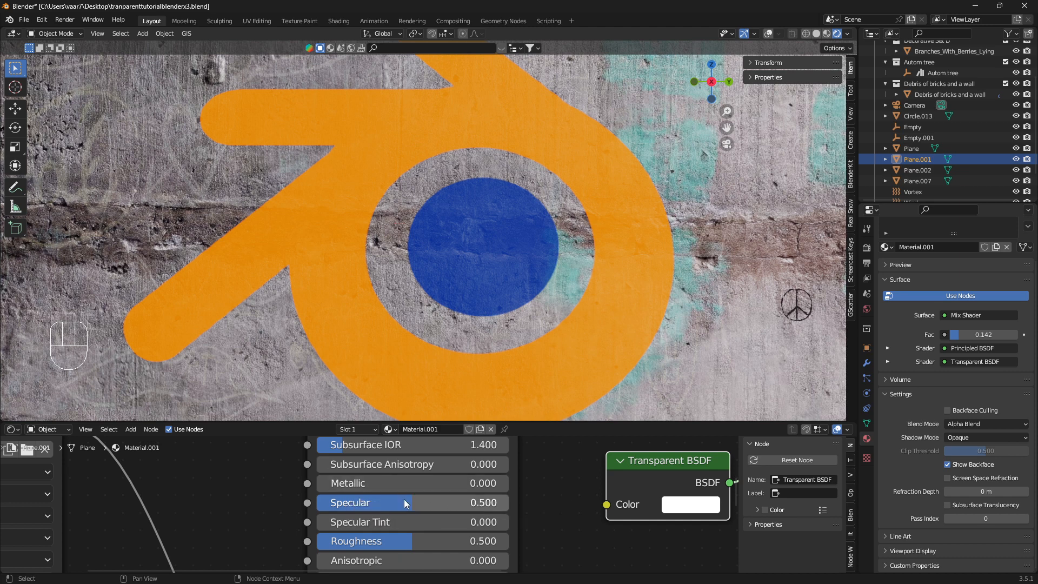
left_click(410, 543)
left_click_drag(410, 543, 508, 543)
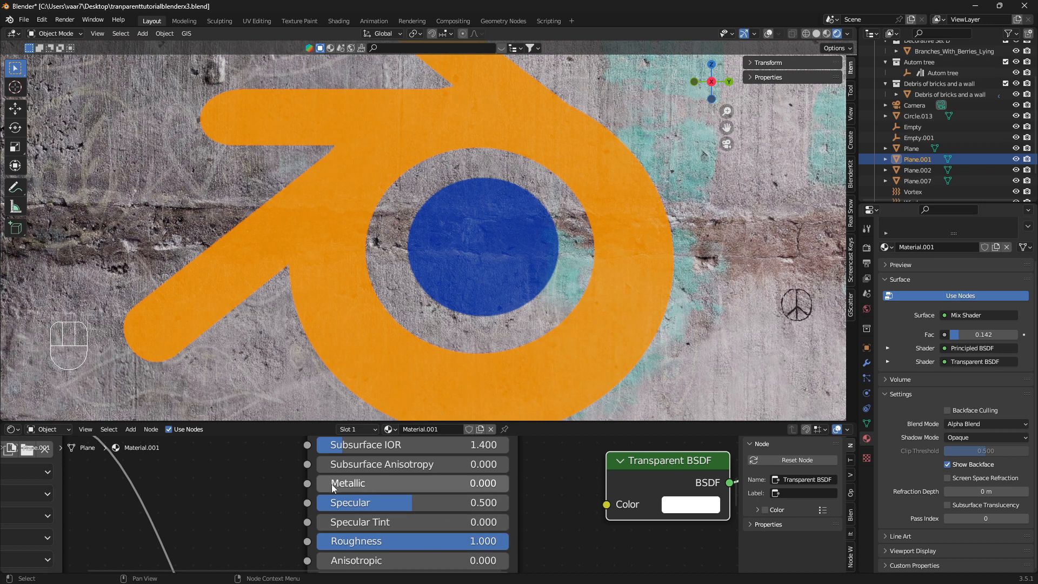
Step: Raise the Principled BSDF's Metallic value to 0.441 and check the logo's look on the wall
mouse_move(332, 488)
left_mouse_down()
mouse_move(454, 488)
mouse_move(328, 488)
mouse_move(425, 488)
mouse_move(361, 488)
mouse_move(410, 488)
mouse_move(400, 488)
left_mouse_up()
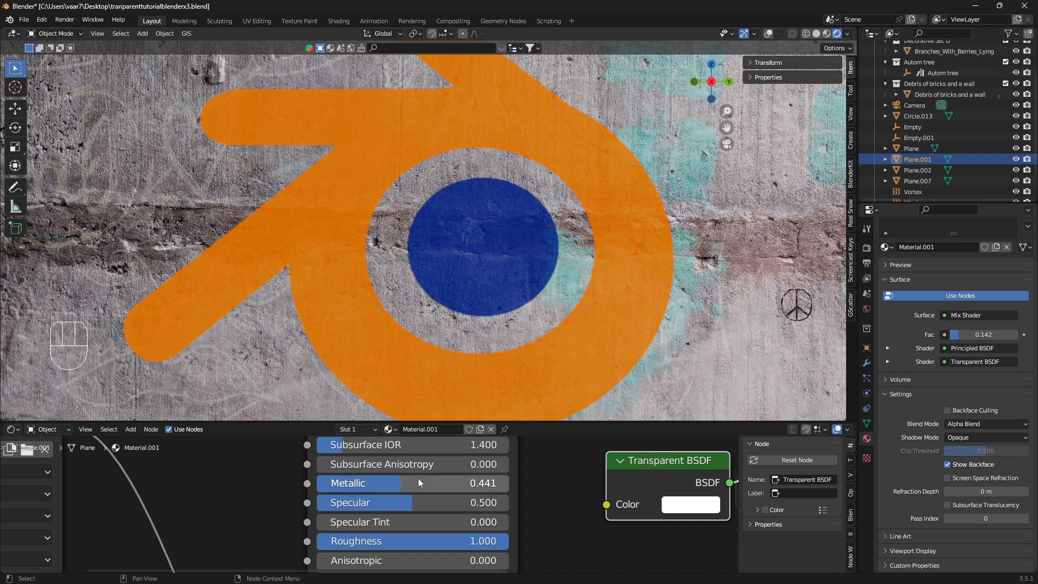
scroll(533, 312, "down", 2)
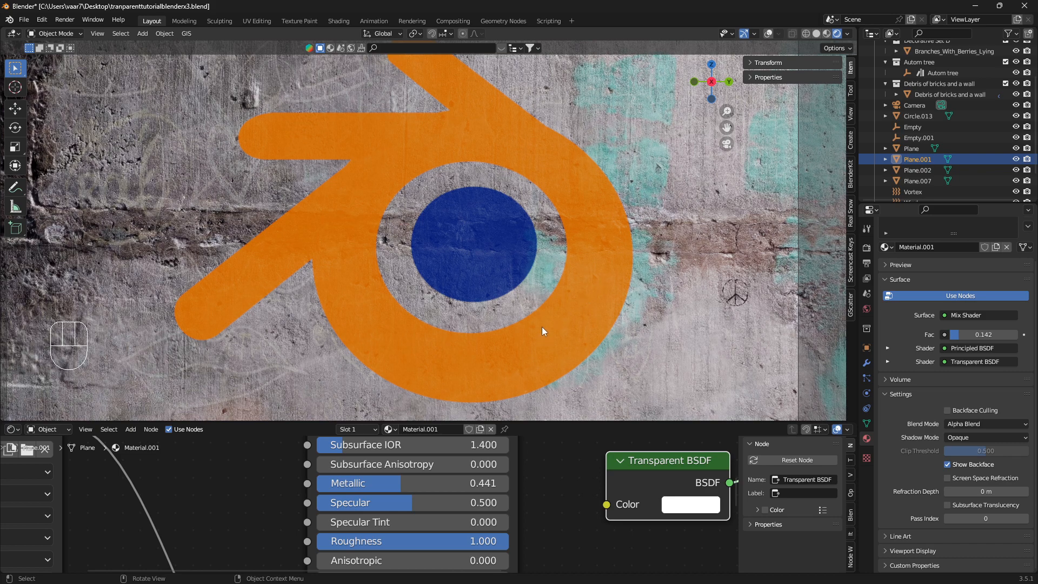
middle_click_drag(542, 326, 550, 304, "ctrl")
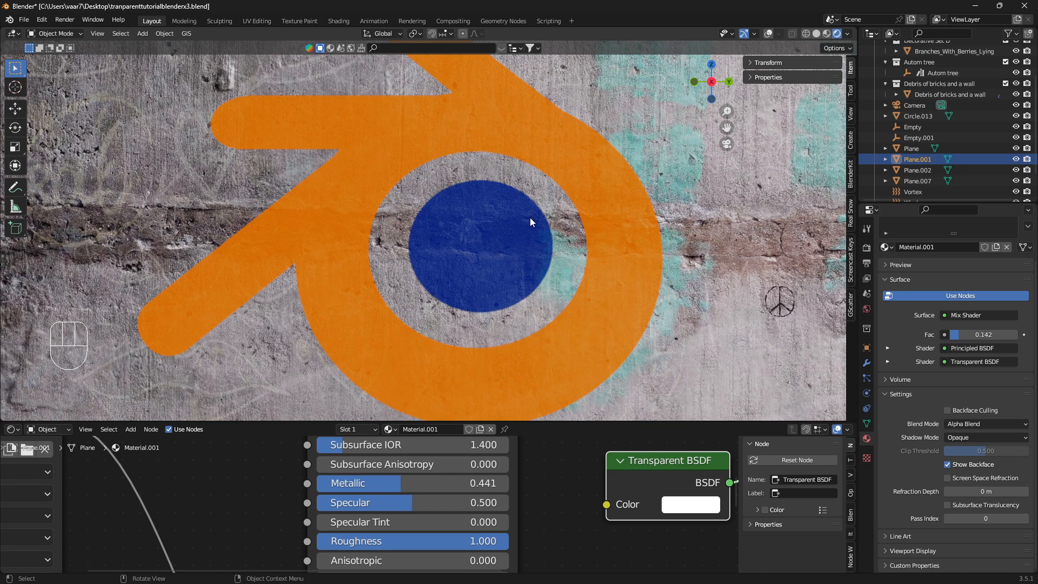
Step: Display the World's sky texture settings and examine the blended logo on the wall
left_click(867, 308)
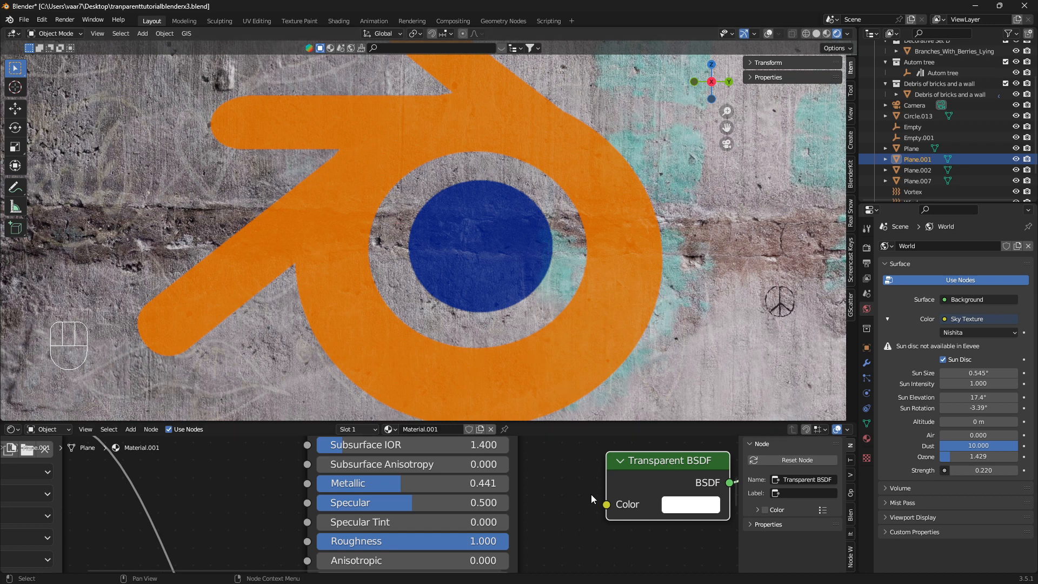
scroll(590, 497, "down", 1)
scroll(582, 497, "down", 1)
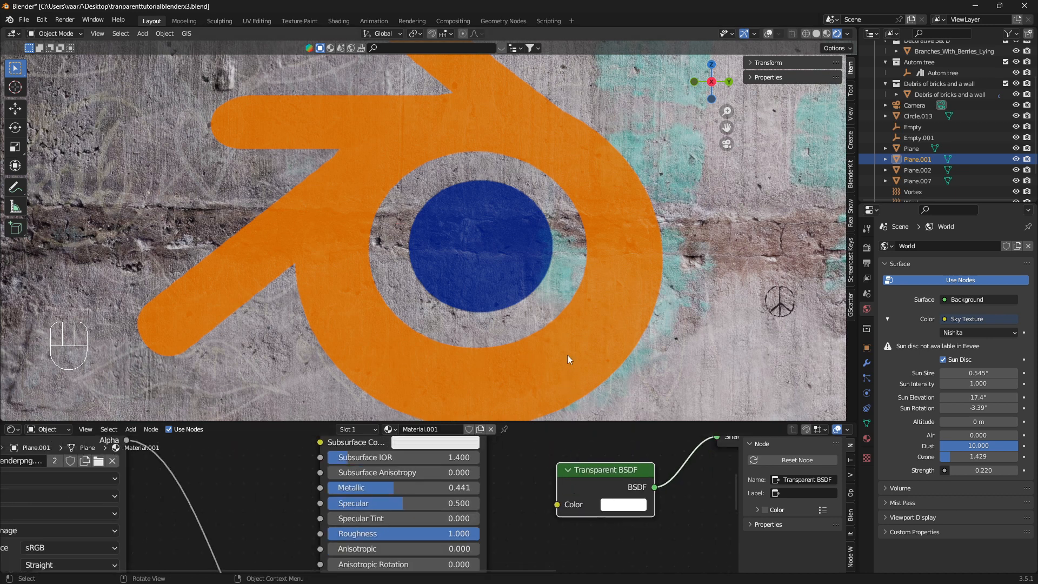
scroll(566, 355, "down", 1)
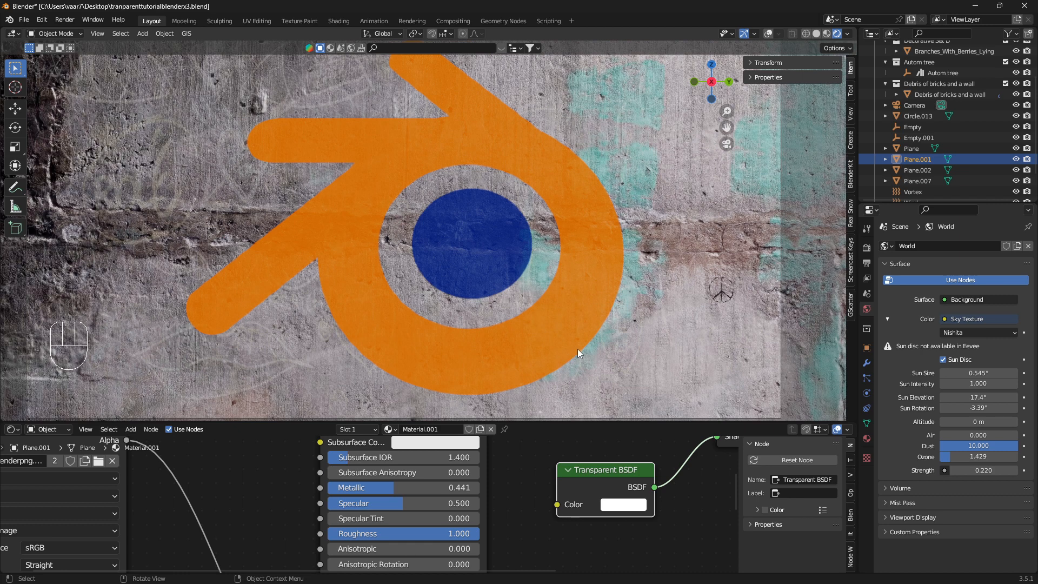